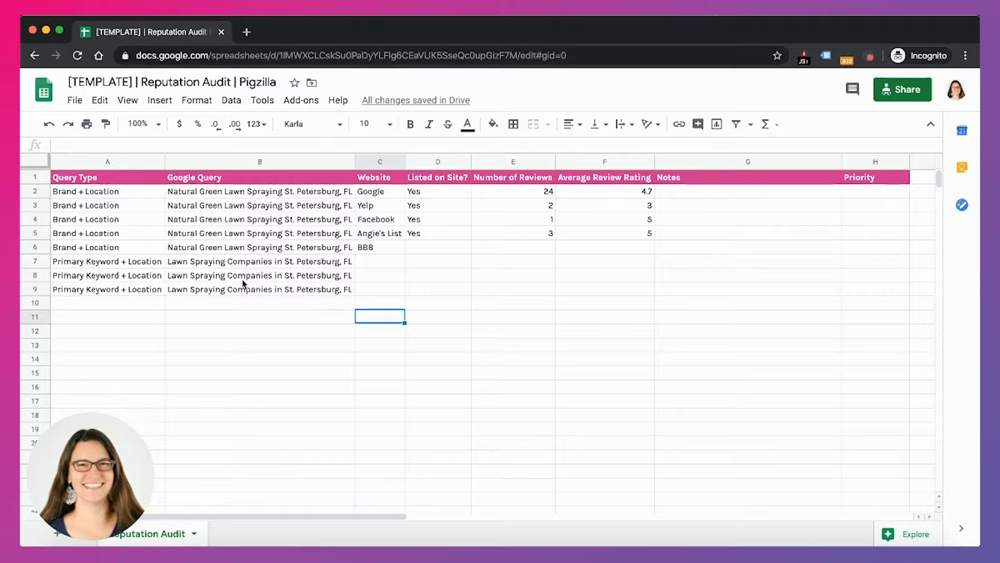
Copy the brand and location query "Natural Green Lawn Spraying St. Petersburg, FL" from cell B2 and search Google for it in a new tab
click(130, 197)
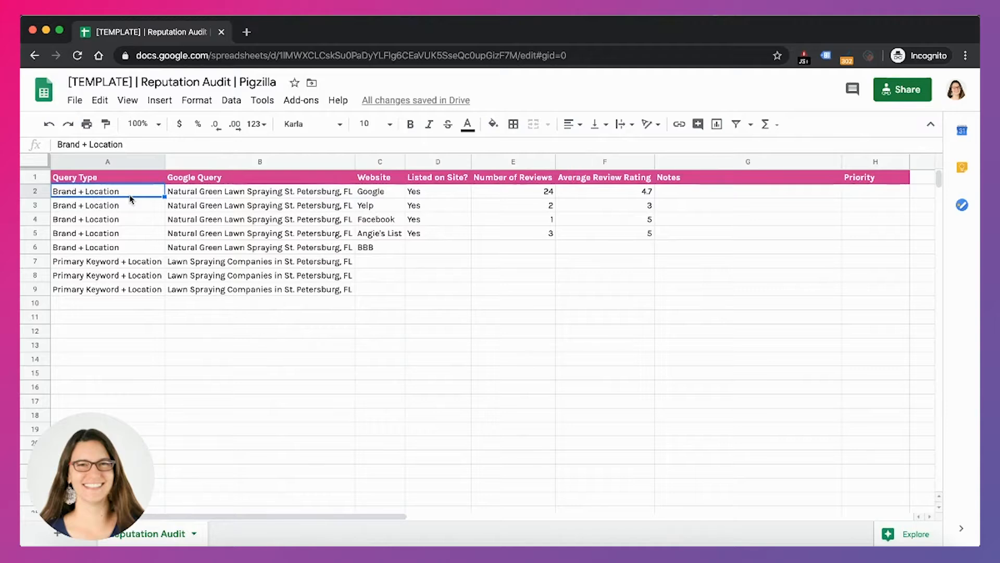
click(112, 263)
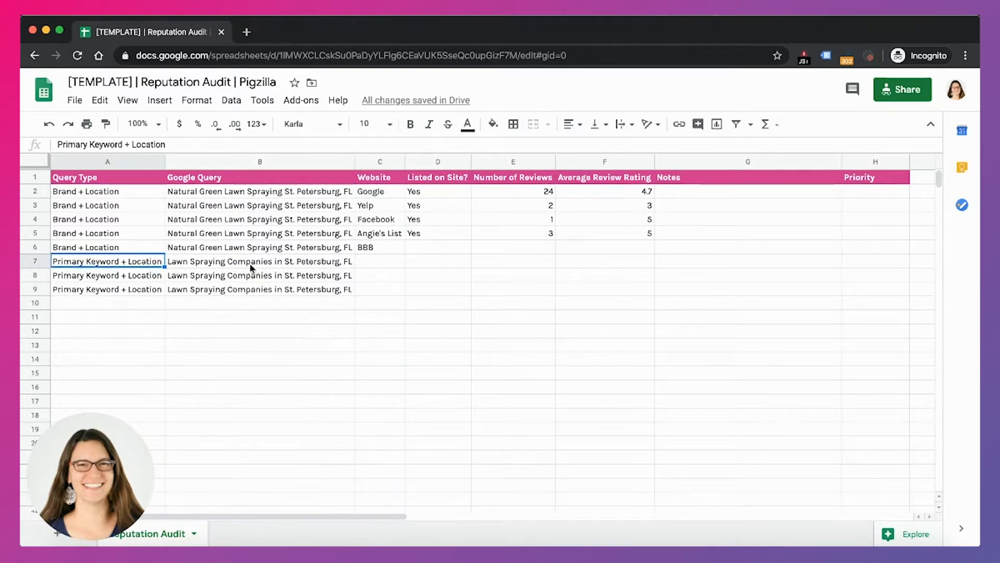
click(207, 193)
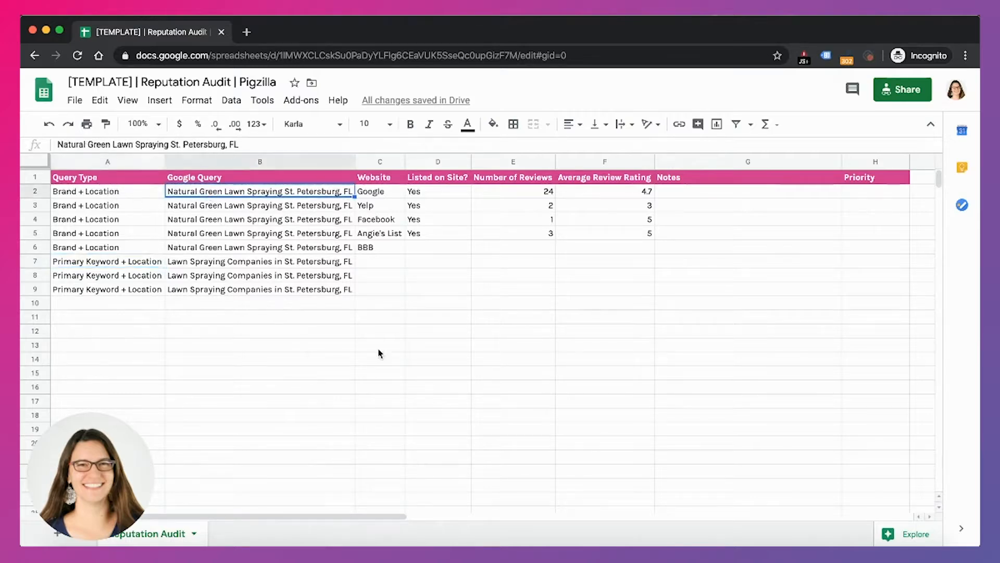
key(super+c)
click(247, 31)
key(super+v)
key(Return)
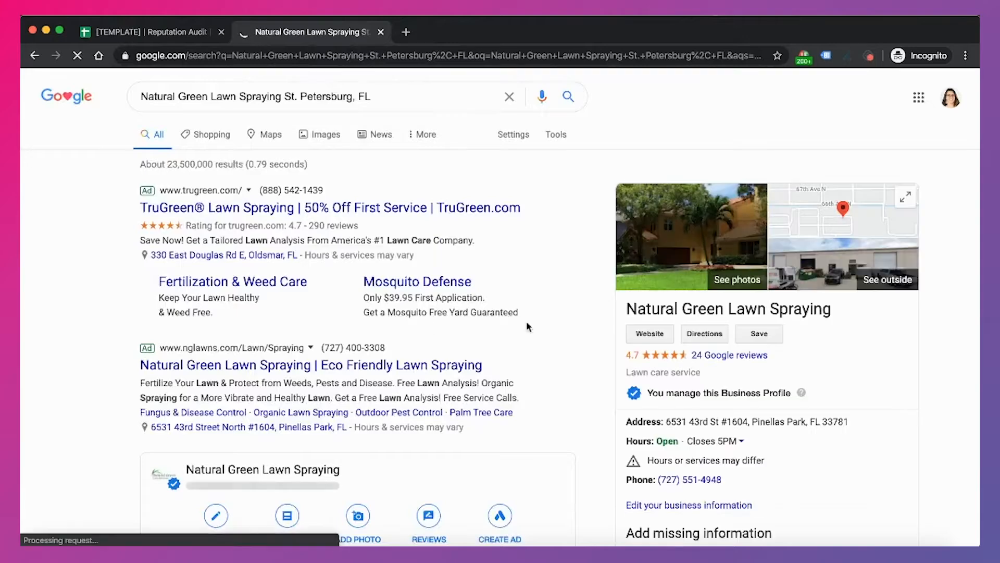
Check the business's Google rating and review count in the search results against the Google row of the audit sheet
scroll(562, 336, down, 2)
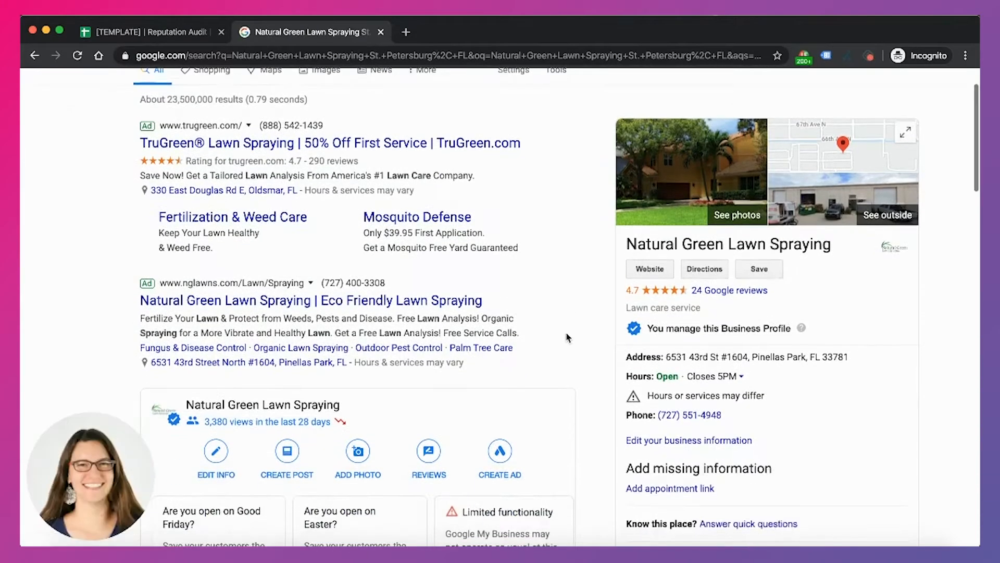
scroll(536, 327, down, 2)
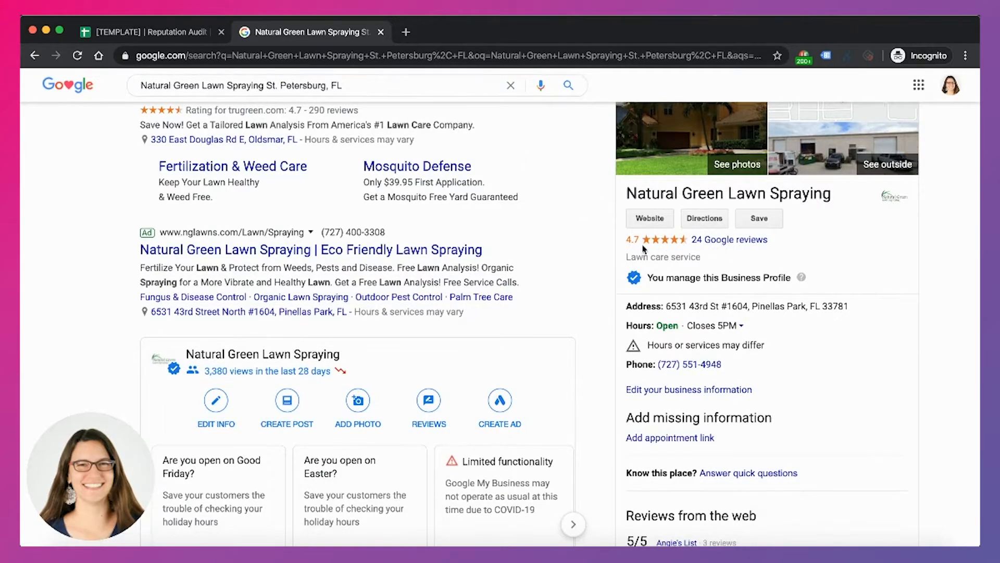
click(155, 30)
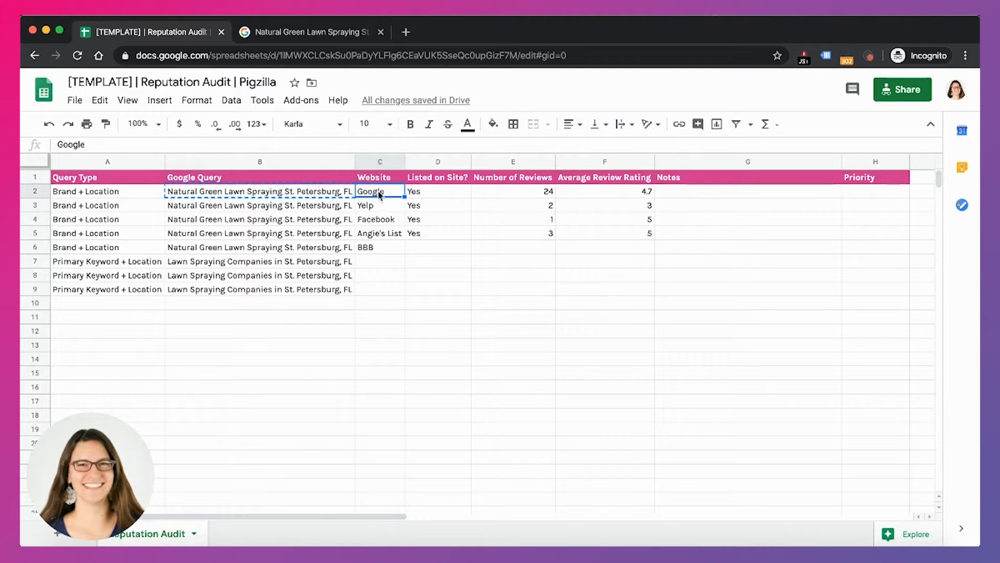
key(Right)
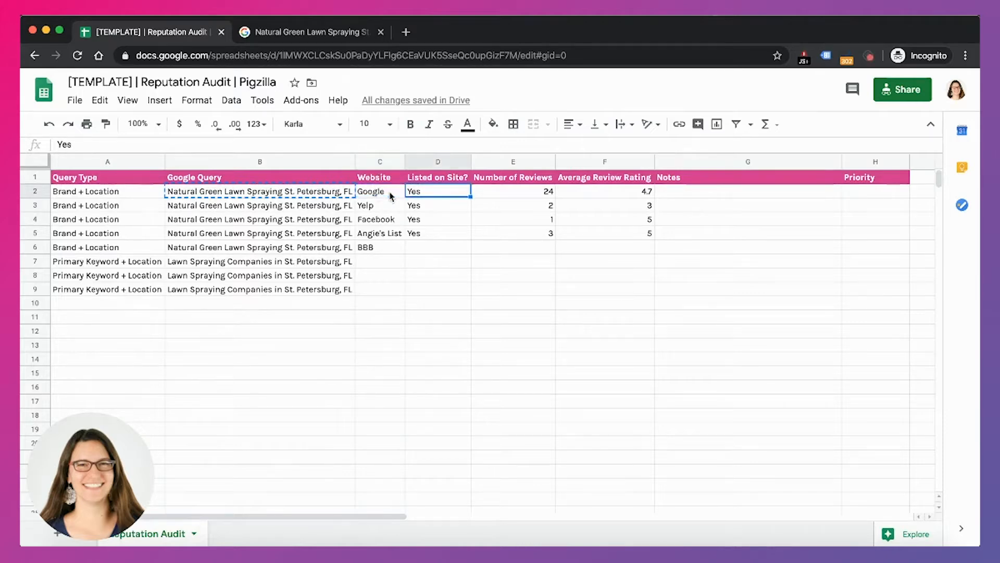
key(Right)
key(Right)
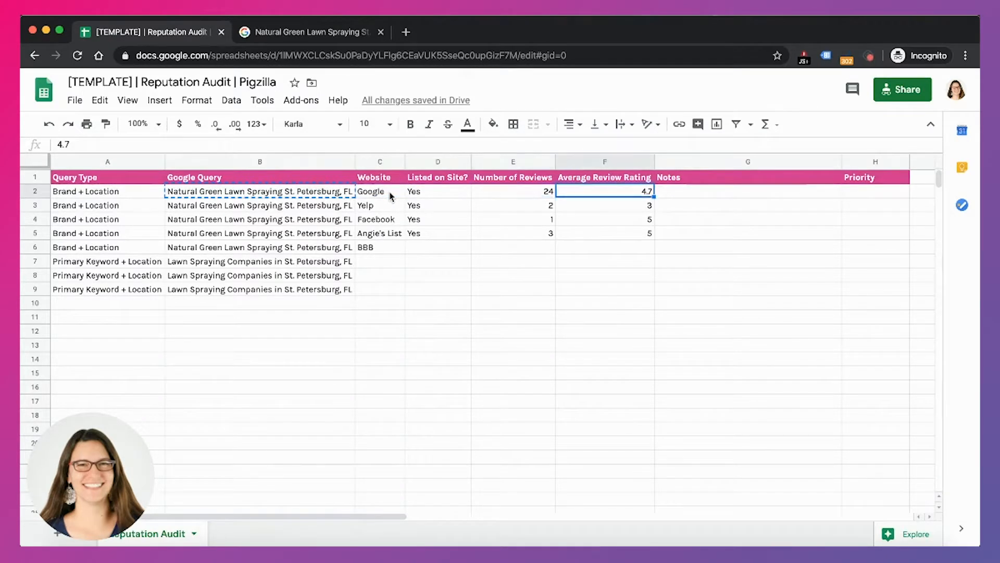
Find the Yelp listing in the search results and compare its rating and review count with the sheet's Yelp row
click(295, 36)
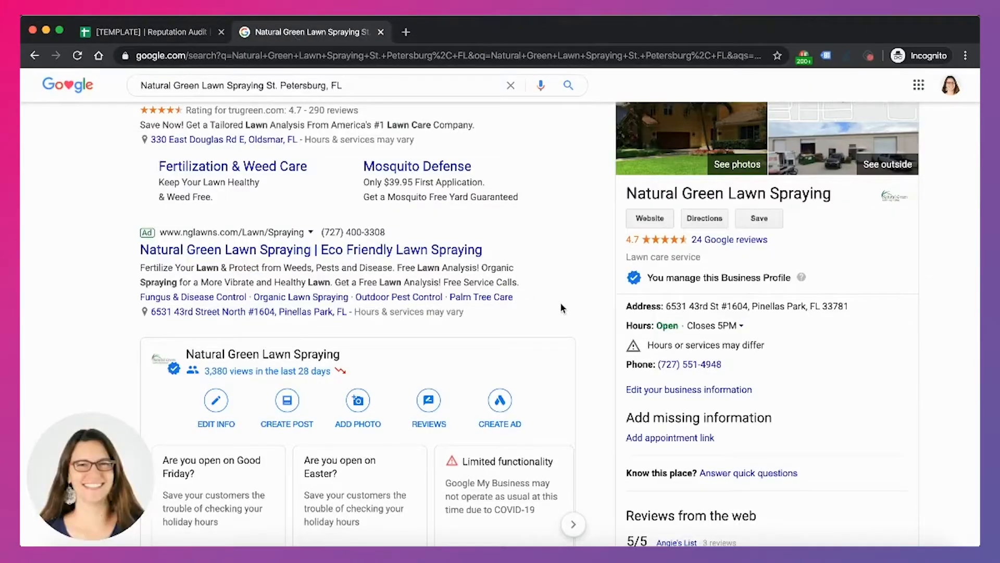
scroll(603, 294, down, 5)
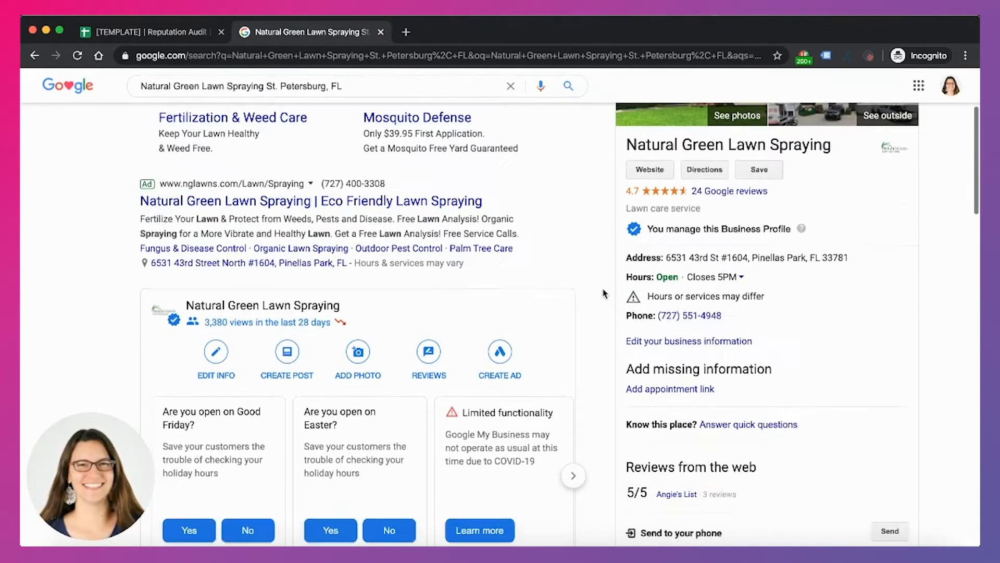
scroll(603, 293, down, 5)
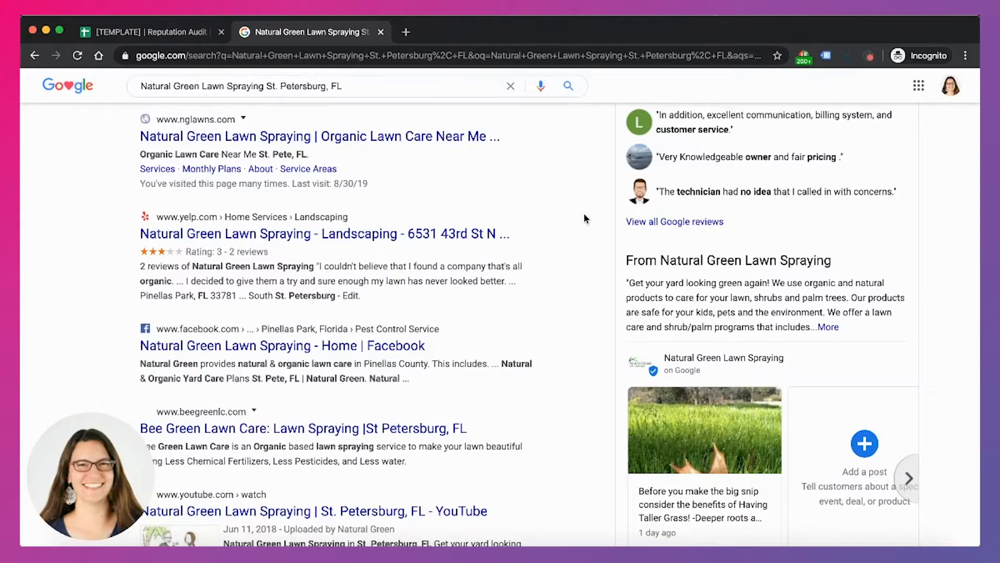
scroll(584, 215, down, 3)
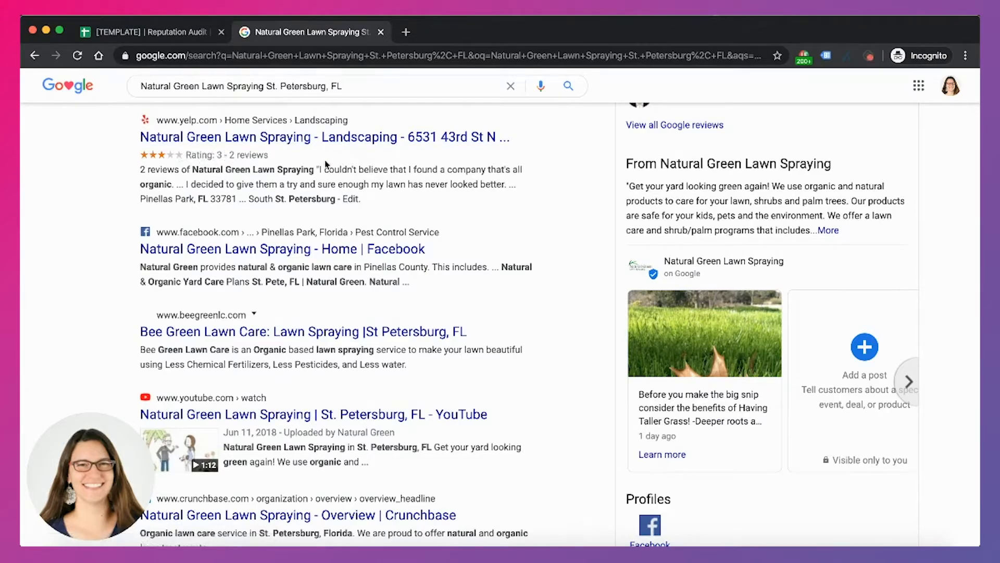
click(165, 31)
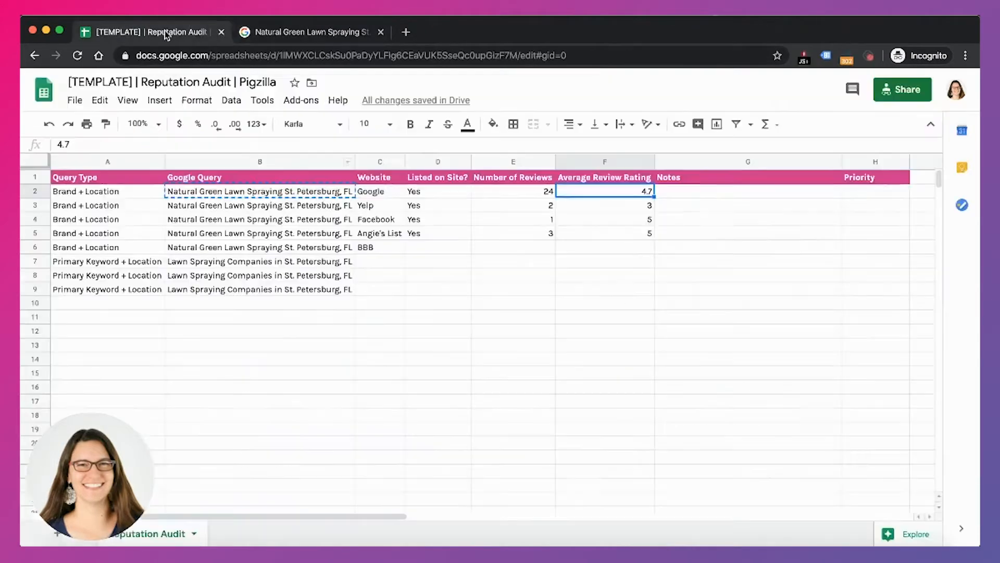
click(388, 207)
key(Right)
key(Right)
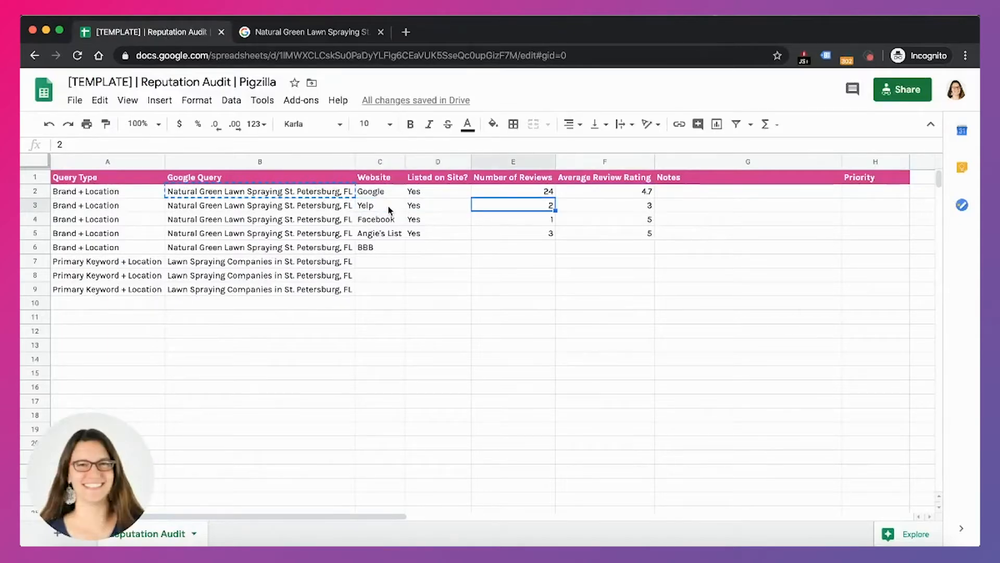
key(Right)
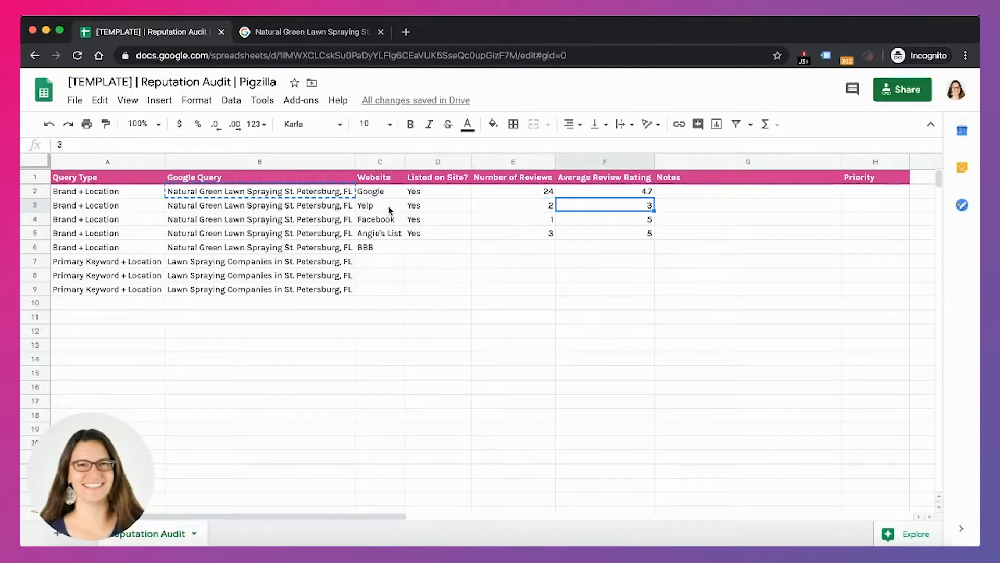
Open the business's Facebook result in a new tab and view the page's reviews
click(330, 32)
scroll(600, 295, down, 2)
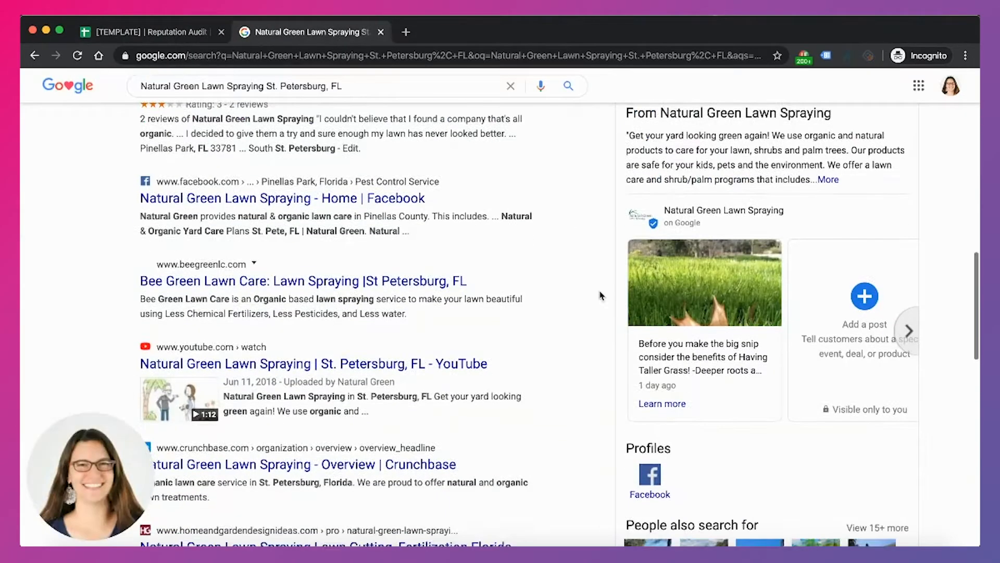
right_click(354, 202)
click(355, 201)
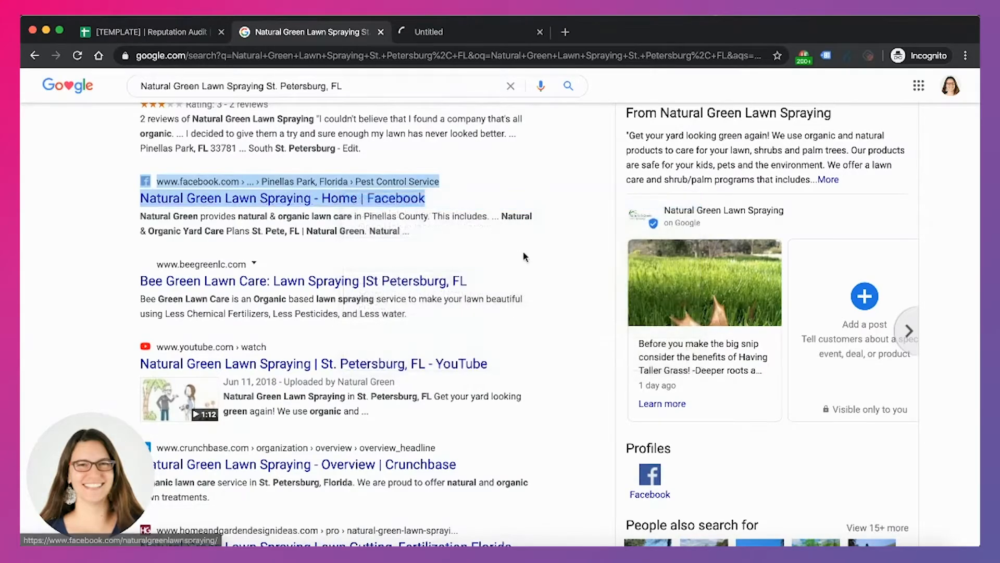
scroll(334, 235, up, 1)
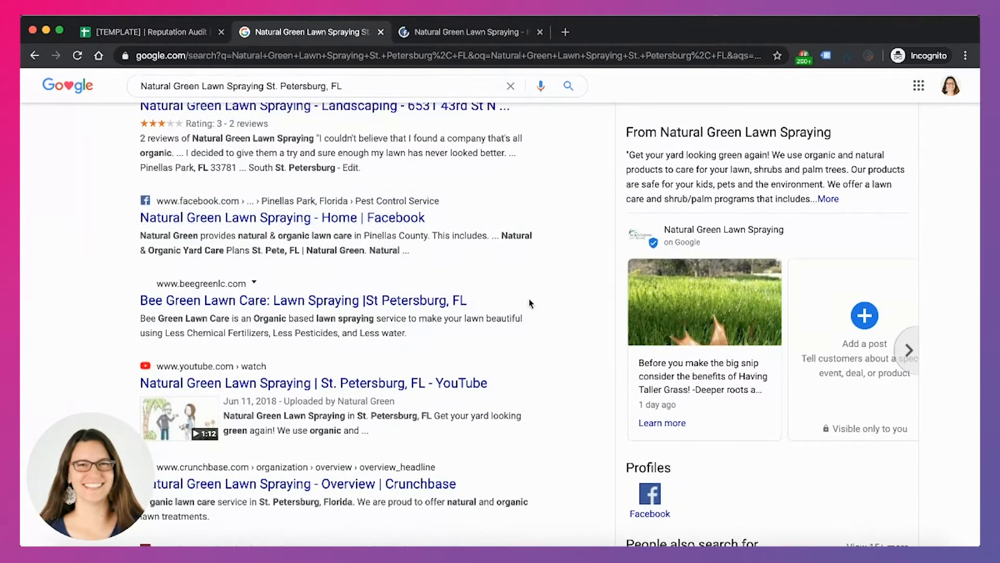
scroll(573, 296, down, 2)
click(433, 32)
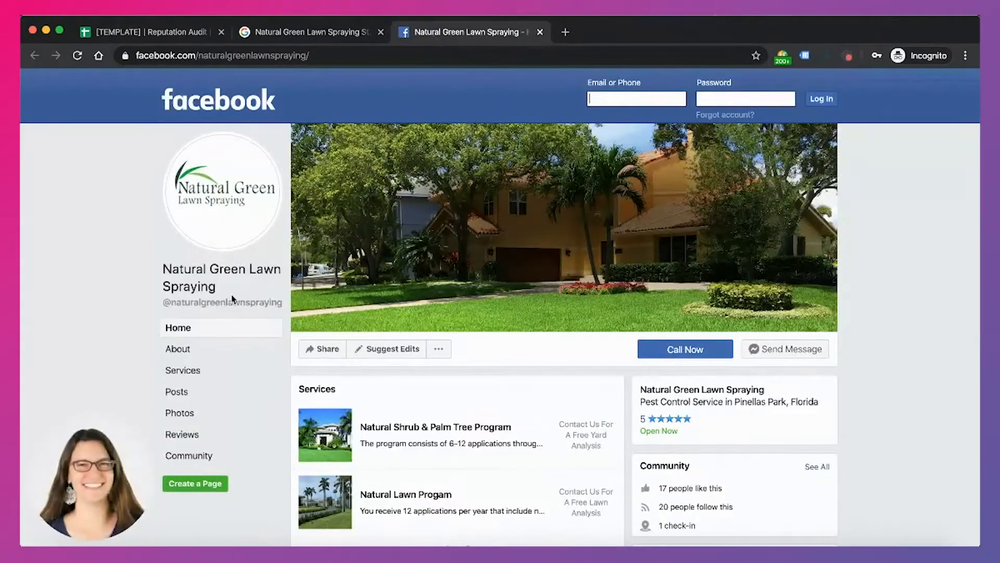
click(194, 434)
scroll(525, 461, down, 3)
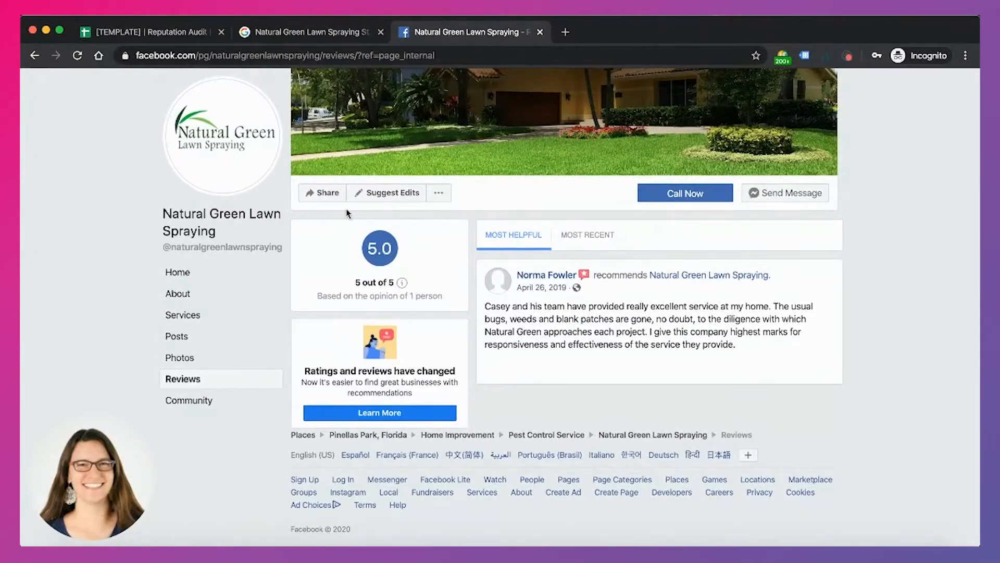
Check the Facebook row's listing status, number of reviews and average rating in the audit sheet
click(152, 31)
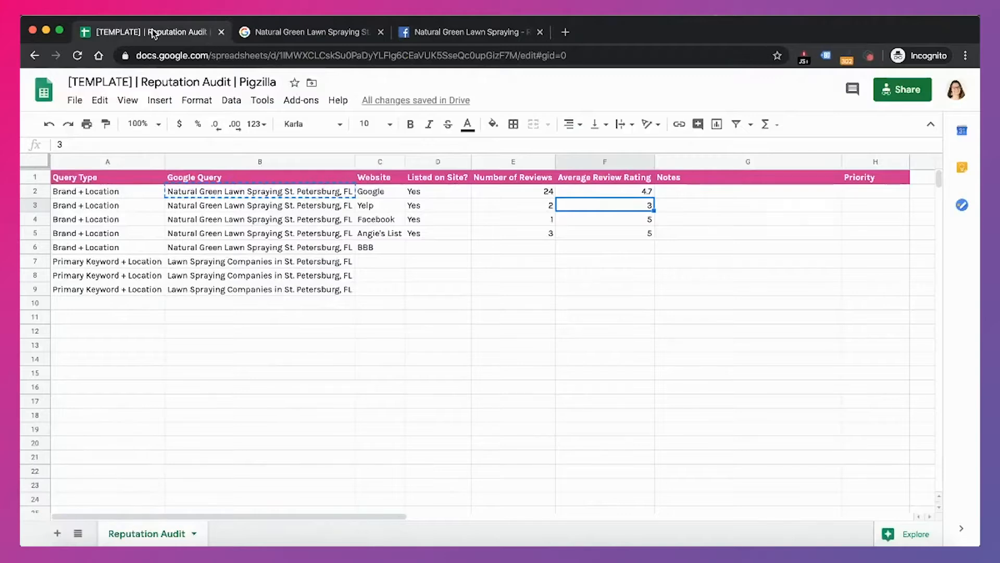
click(372, 223)
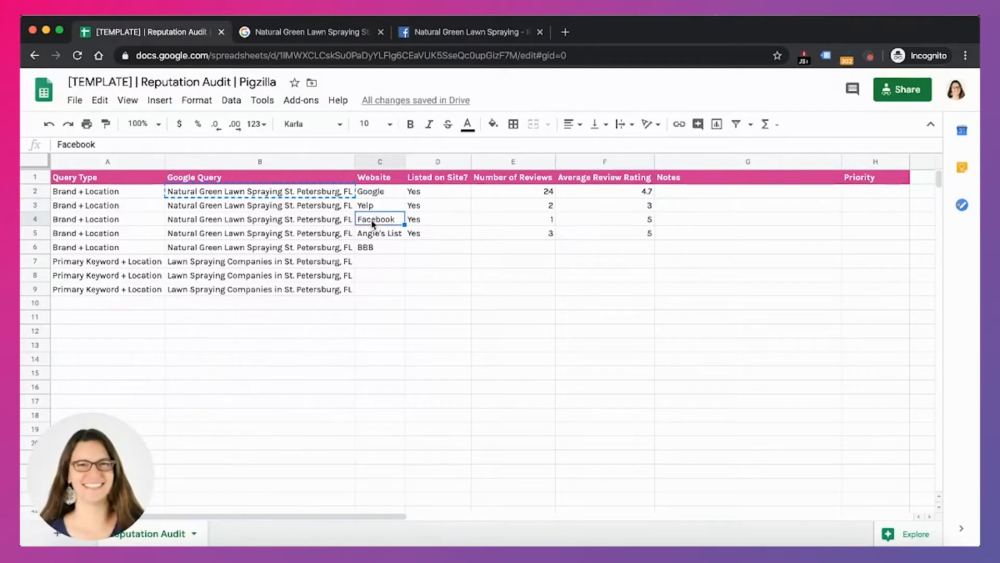
key(Right)
key(Right)
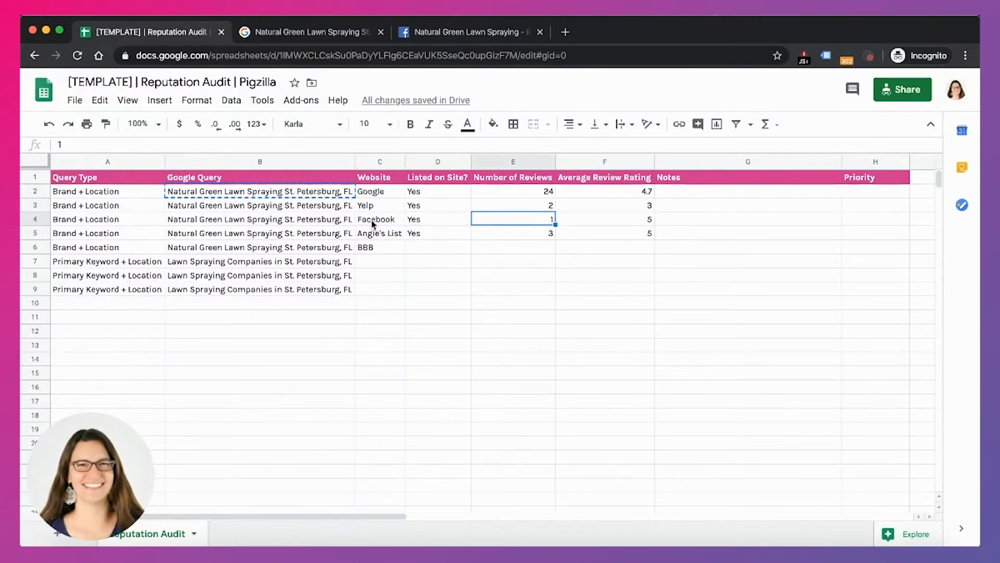
key(Right)
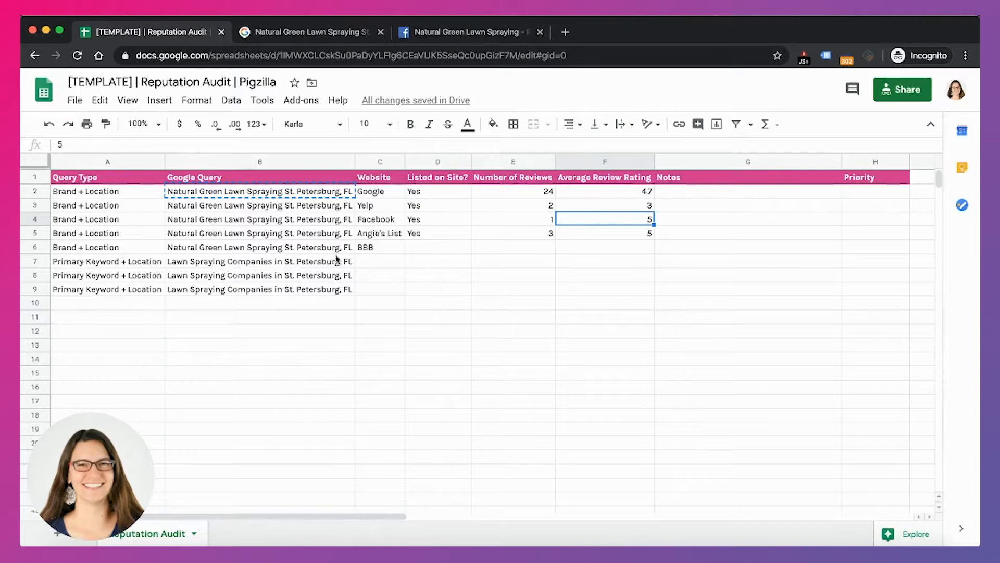
Find the Angie's List result for the business on Google and compare its reviews with the sheet's Angie's List row
click(381, 234)
click(329, 35)
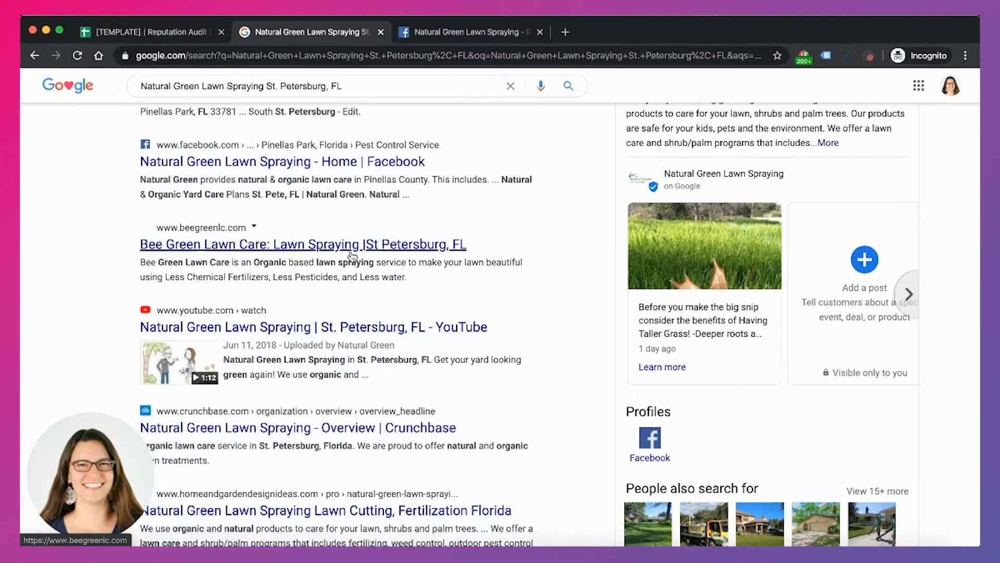
scroll(292, 223, down, 2)
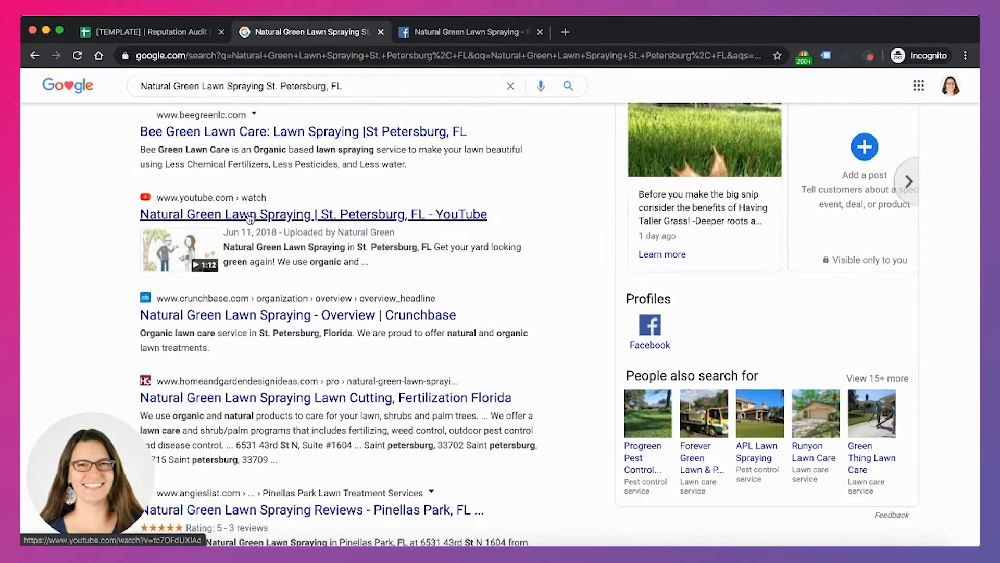
scroll(250, 217, down, 2)
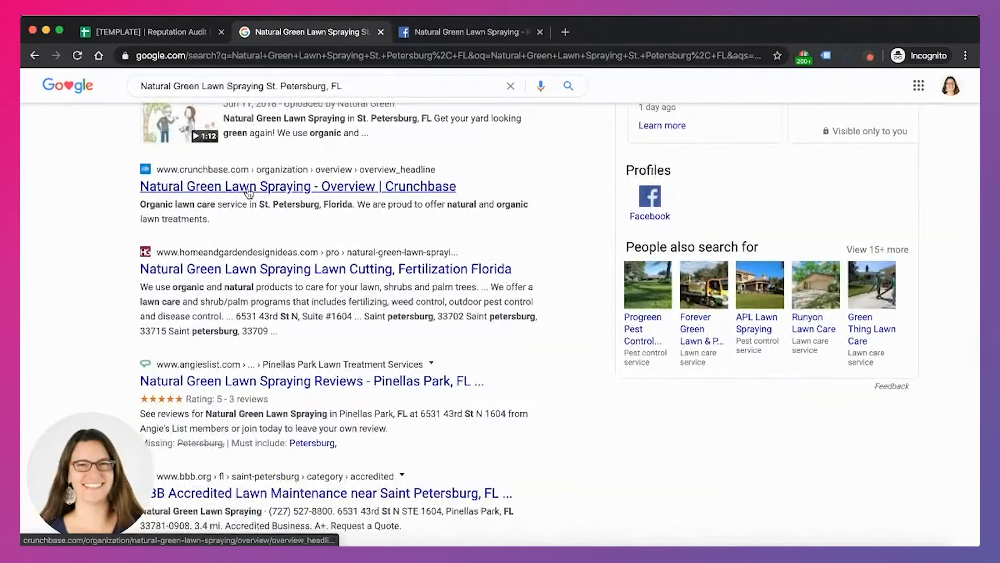
scroll(471, 171, down, 1)
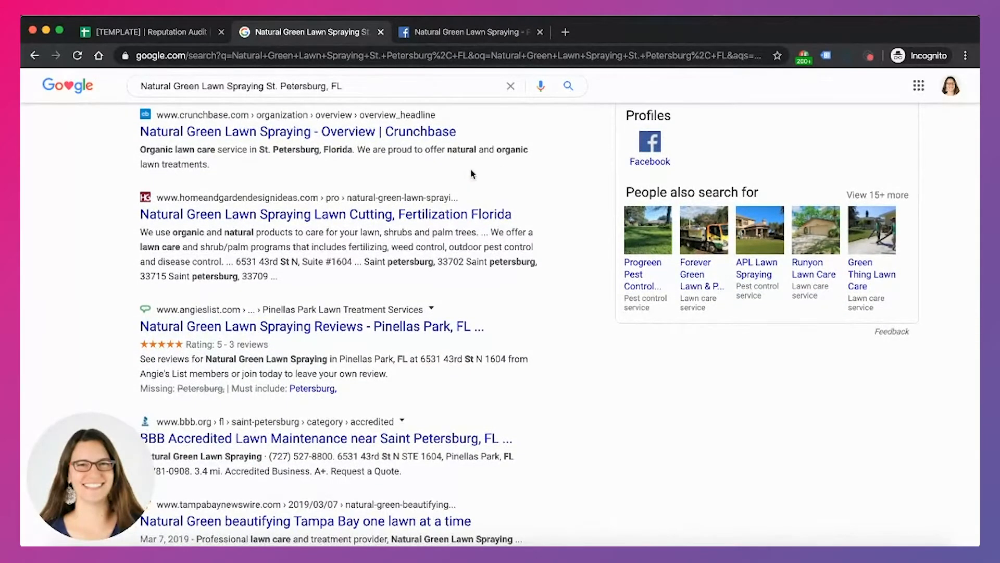
scroll(523, 197, down, 1)
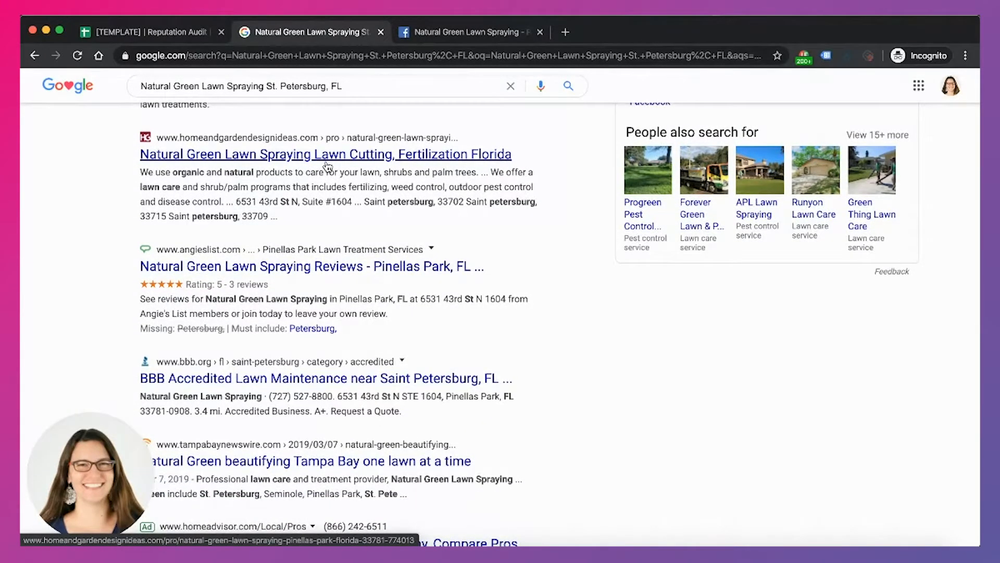
scroll(326, 162, down, 1)
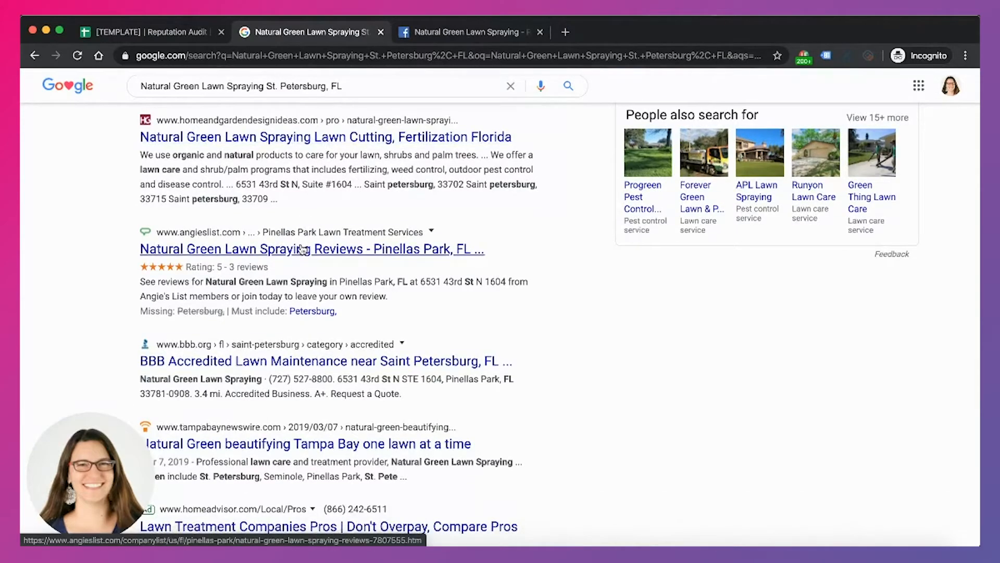
scroll(302, 250, down, 4)
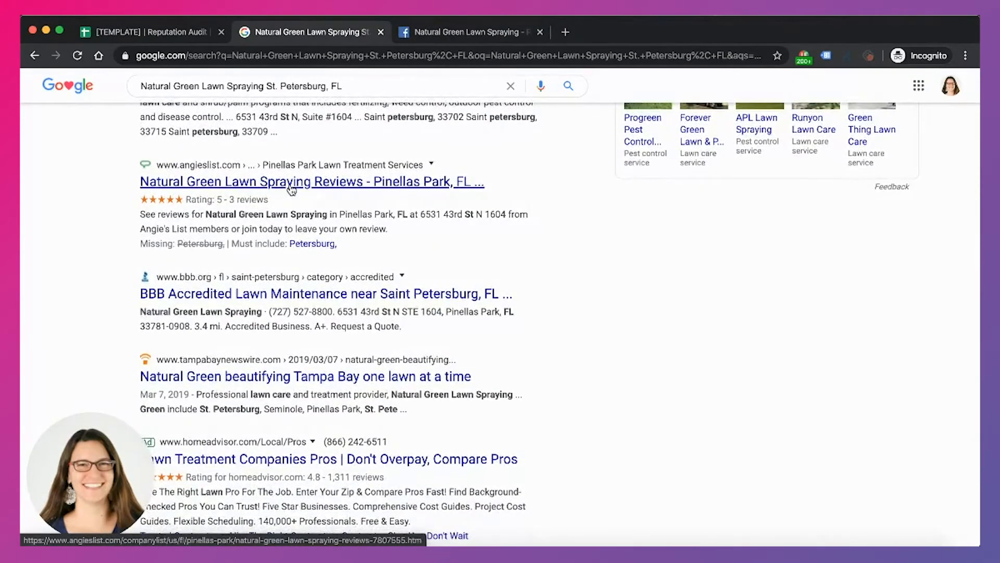
click(153, 29)
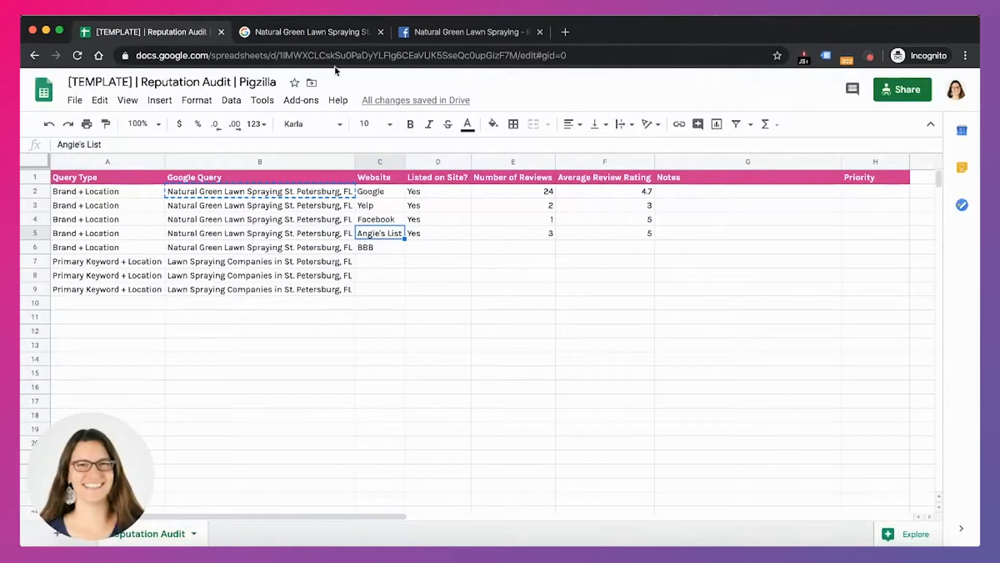
Open the BBB accredited lawn maintenance result for Saint Petersburg from the Google search results
click(315, 34)
scroll(440, 242, down, 5)
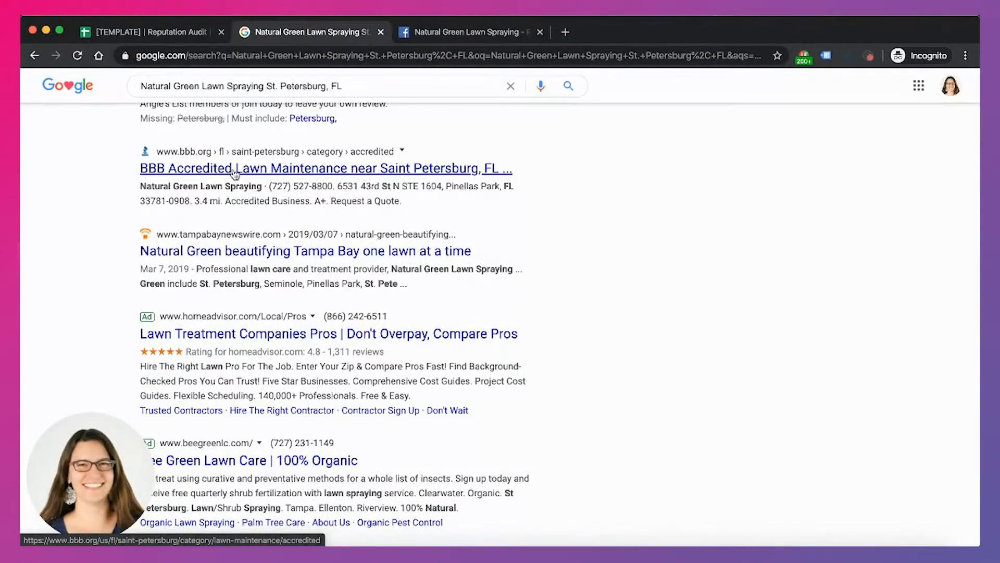
click(281, 175)
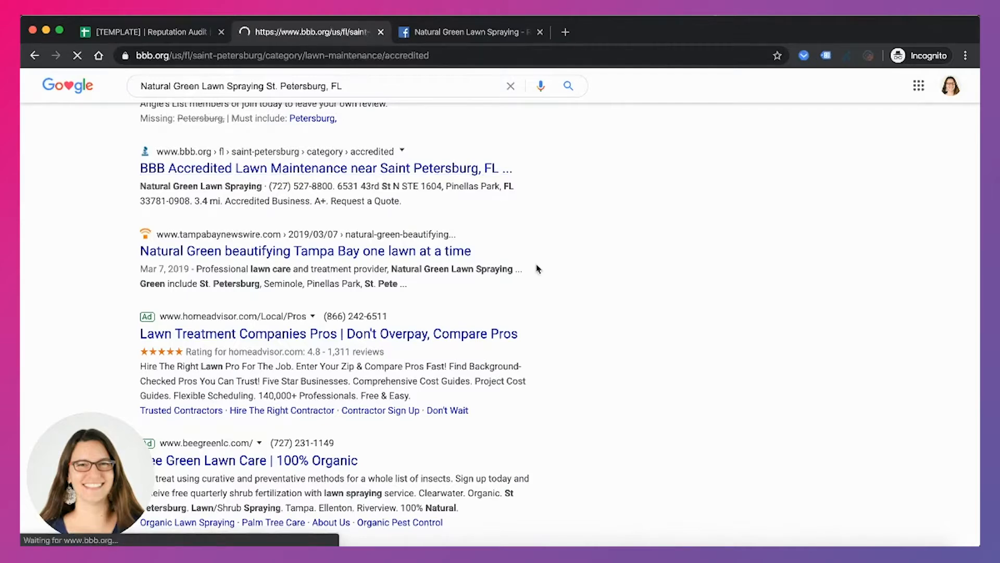
Open the Natural Green Lawn Spraying profile from the BBB listings and check its rating and customer reviews
scroll(537, 268, down, 1)
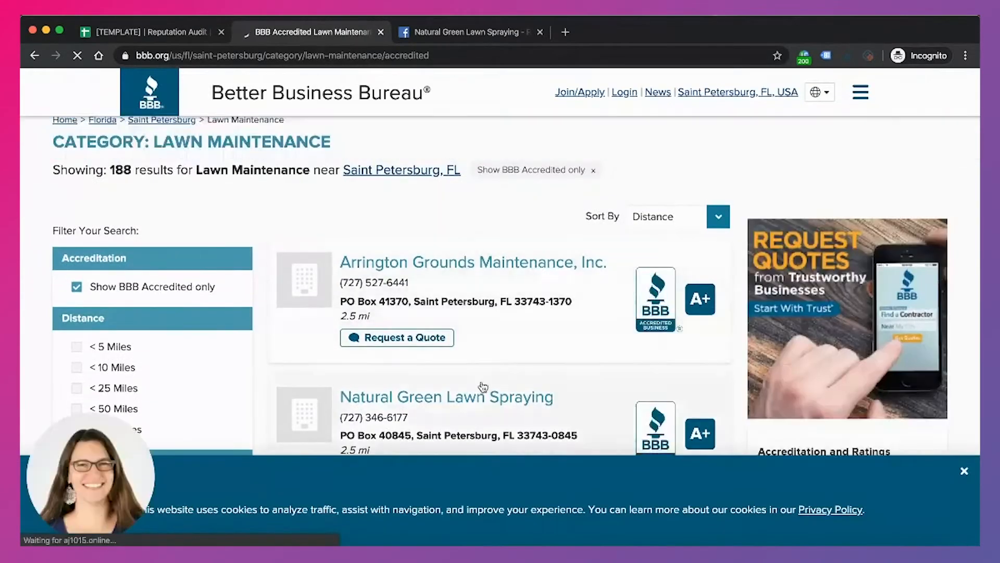
click(477, 402)
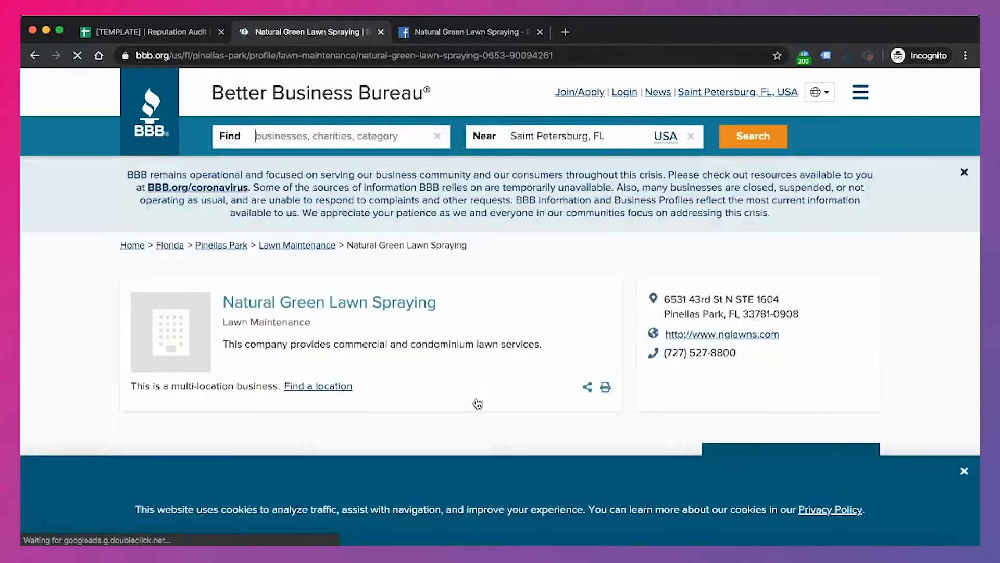
scroll(477, 403, down, 4)
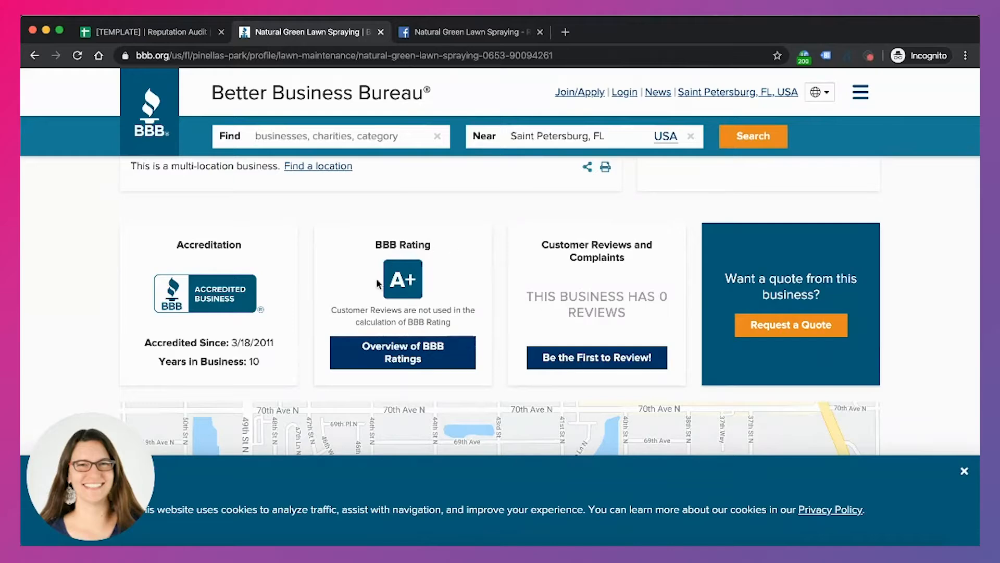
scroll(377, 283, up, 2)
scroll(377, 282, down, 4)
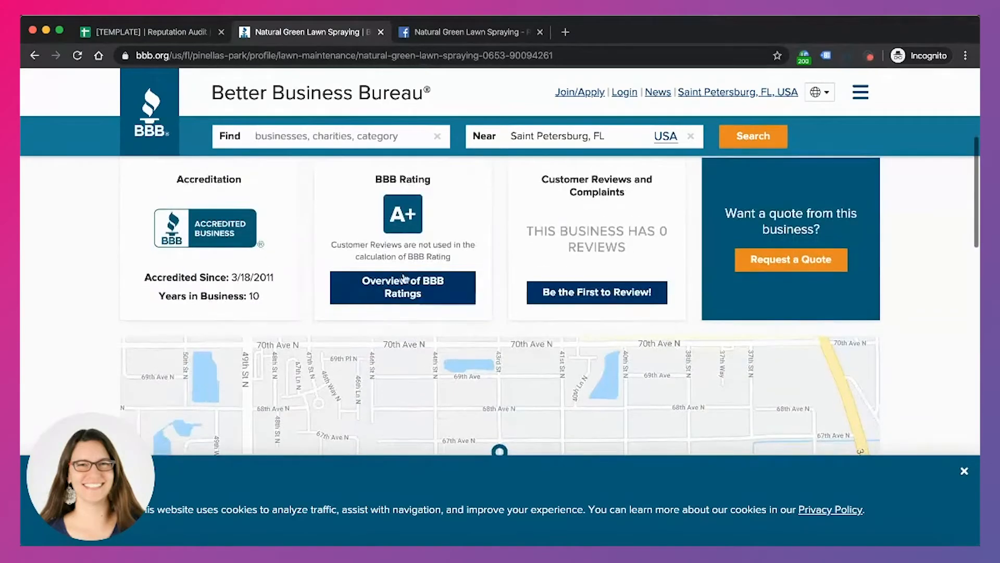
Fill in the BBB row of the audit sheet with listed on site Yes, 0 reviews and an average rating of 0
click(149, 30)
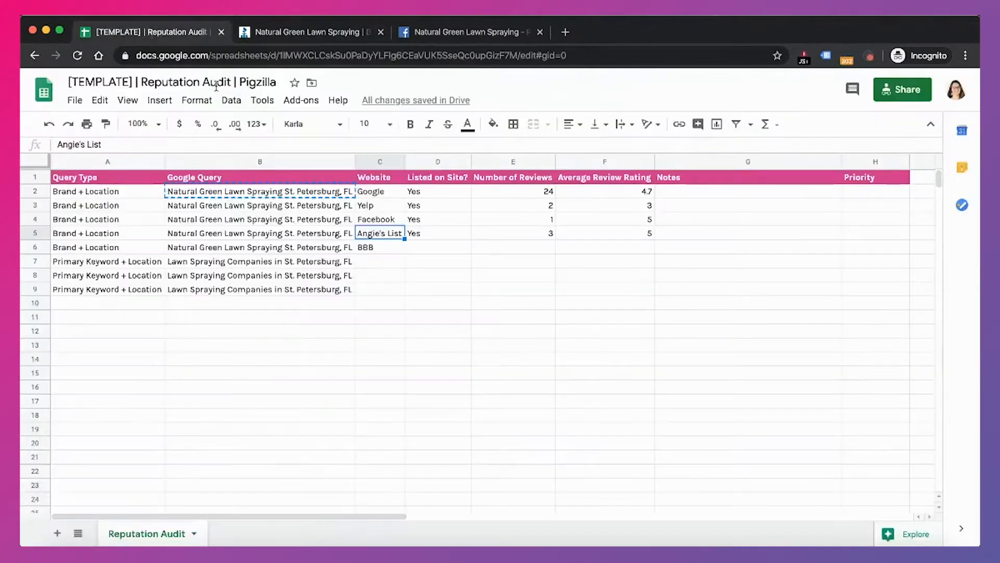
click(424, 248)
text(Yes)
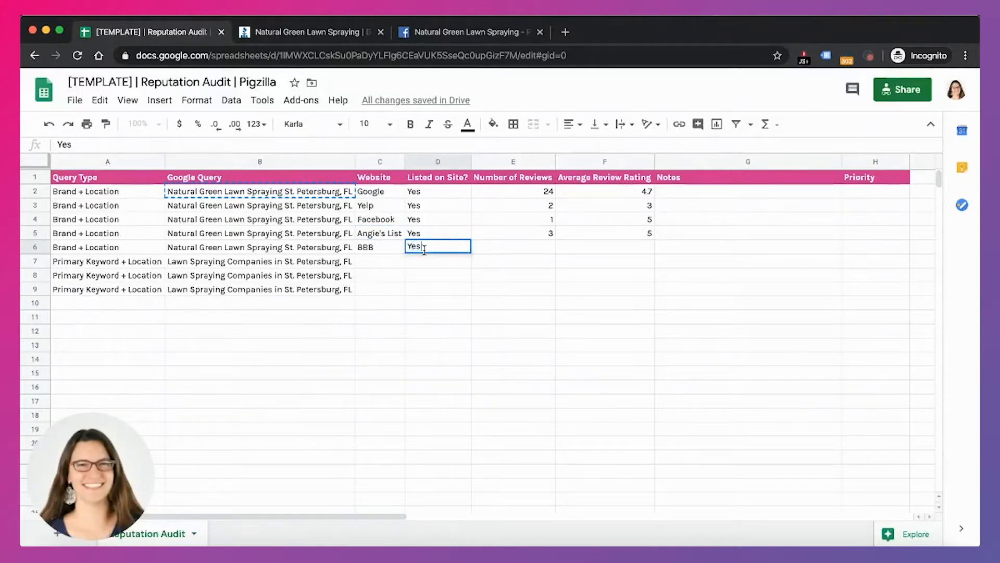
key(Tab)
text(0)
key(Tab)
text(0)
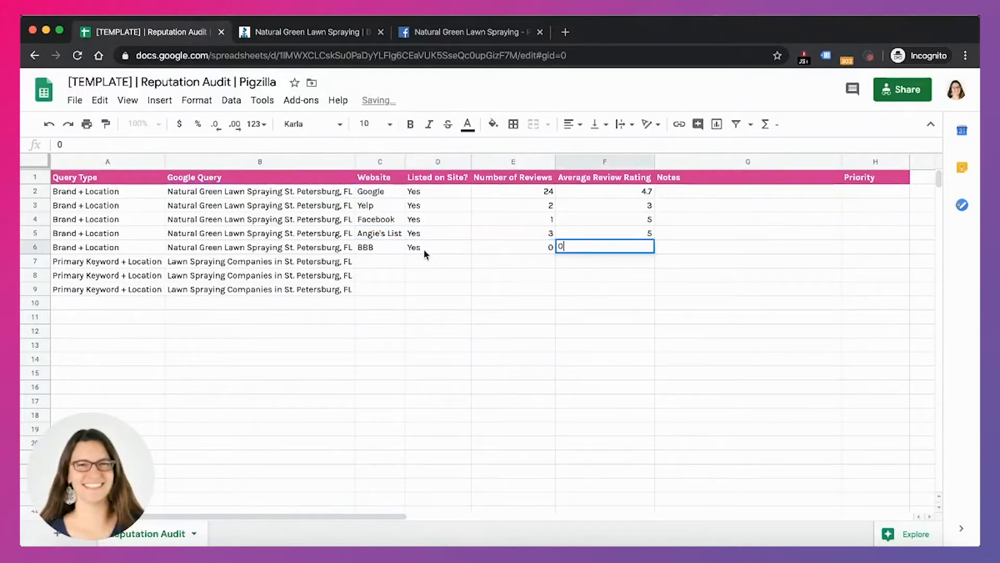
key(Tab)
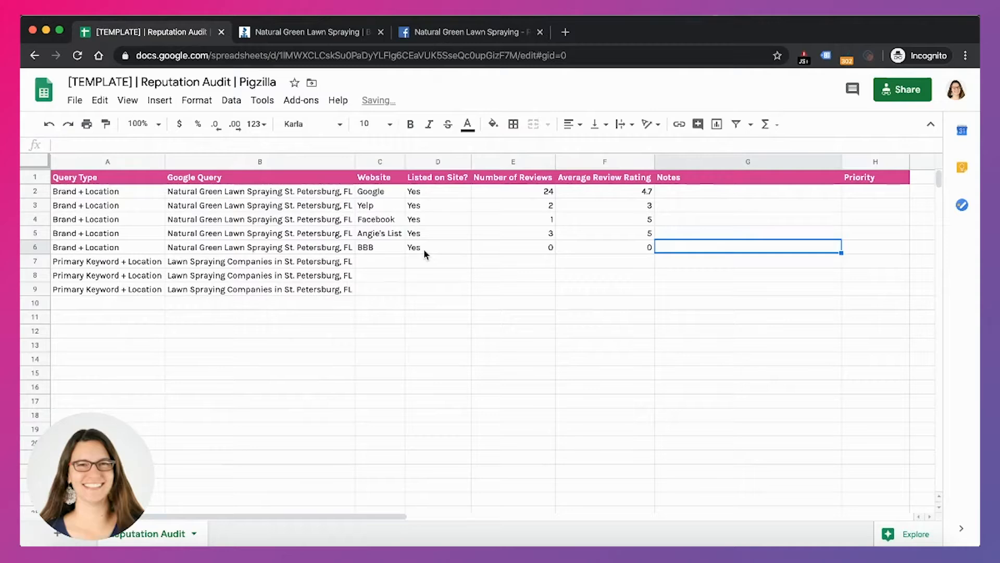
Return from the BBB profile to the Google results for Natural Green Lawn Spraying St. Petersburg, FL
click(331, 35)
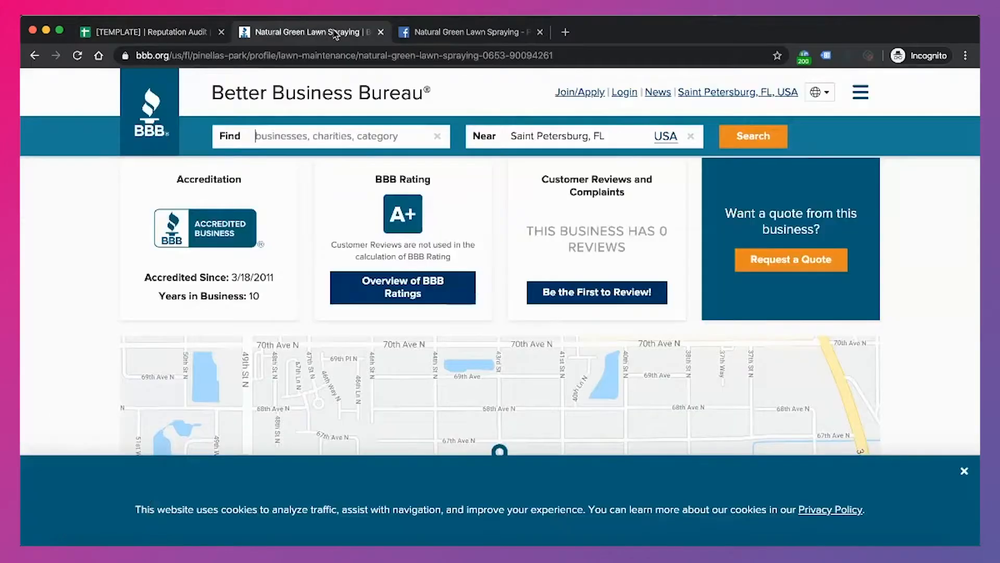
click(33, 54)
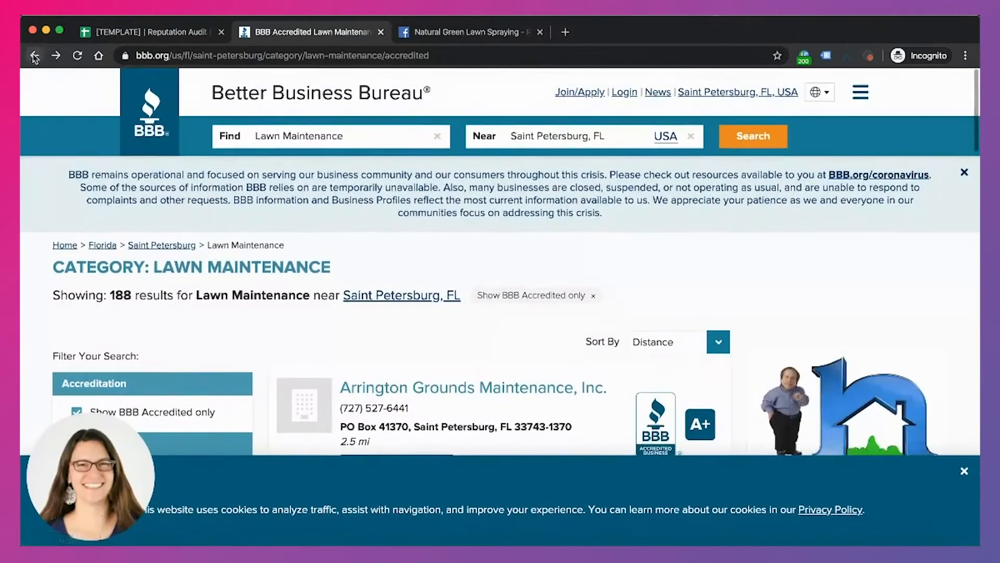
click(34, 54)
scroll(571, 286, down, 10)
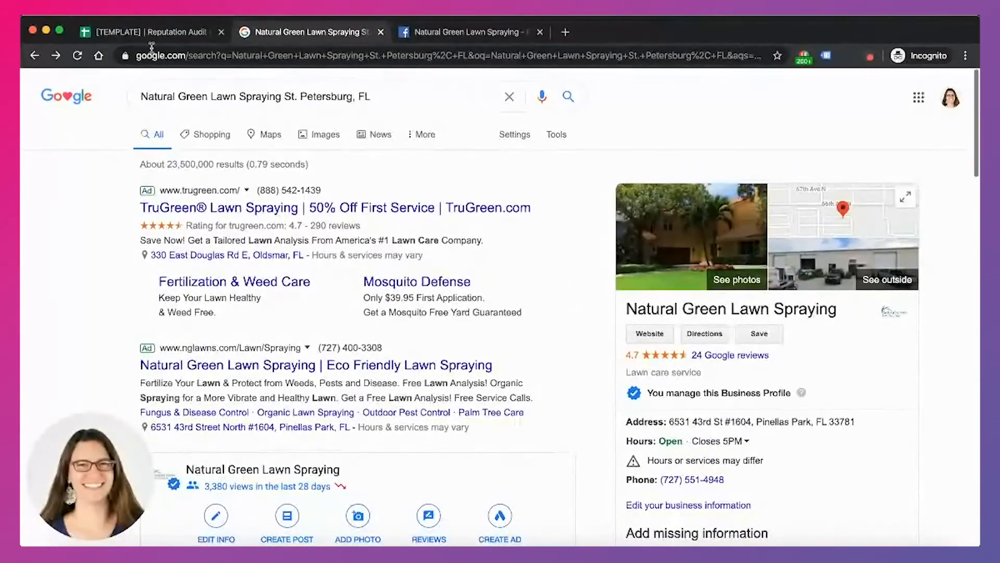
Search Google for the query type text "Primary Keyword + Location" copied from row 7 of the audit sheet
click(154, 30)
click(108, 266)
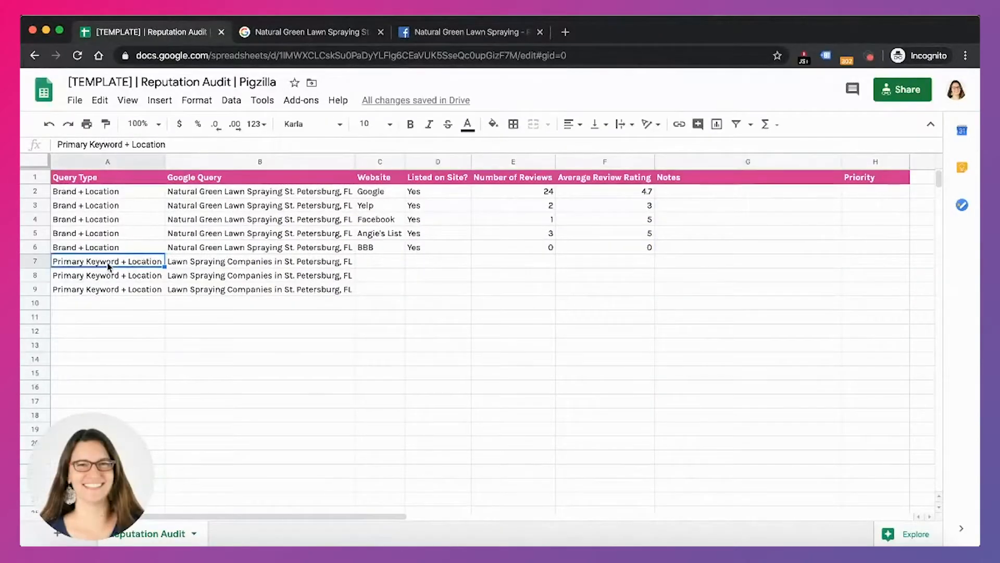
click(288, 40)
click(289, 55)
text(Primary Keyword + Location)
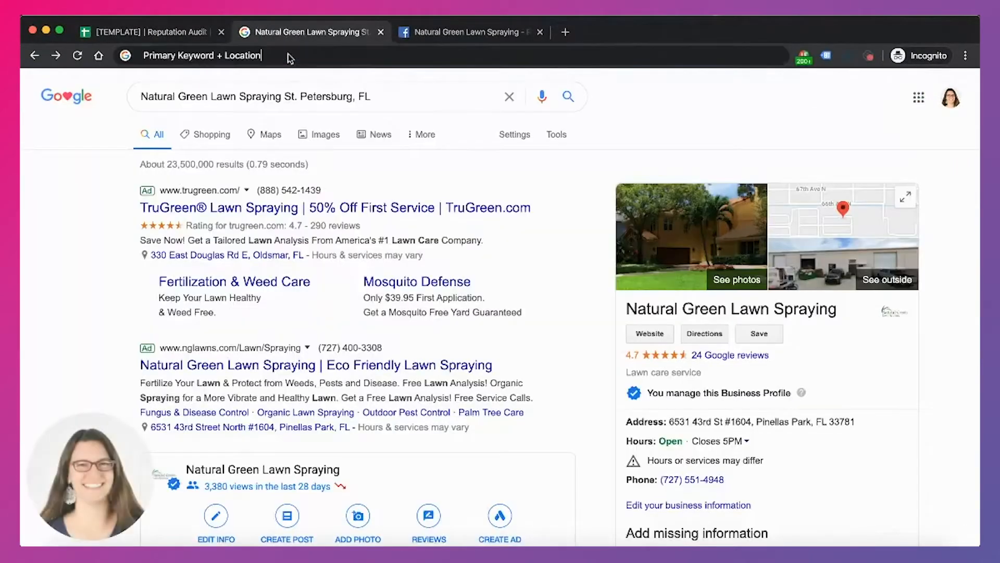
key(Return)
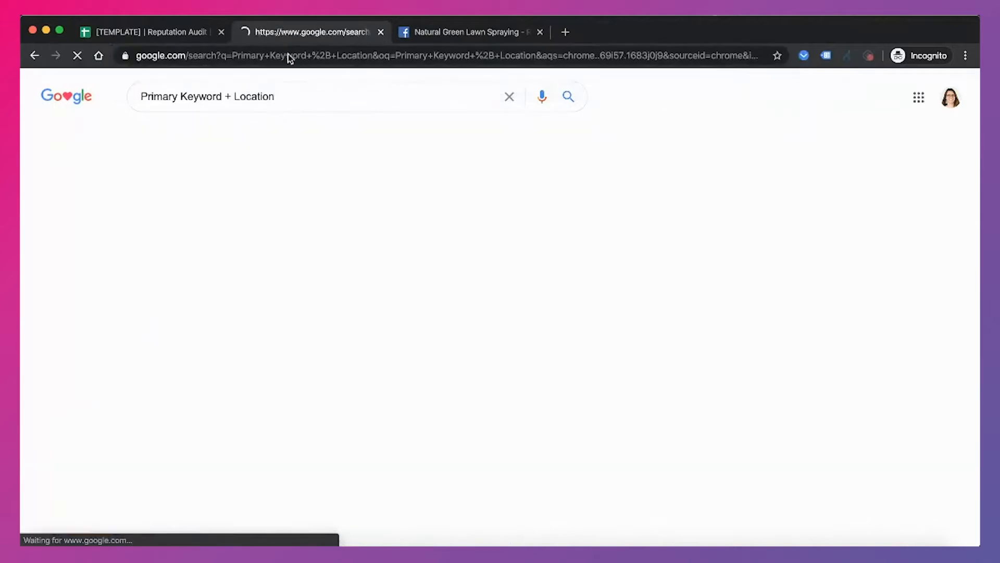
Close the Facebook page and search Google for row 7's query, "Lawn Spraying Companies in St. Petersburg, FL"
click(540, 32)
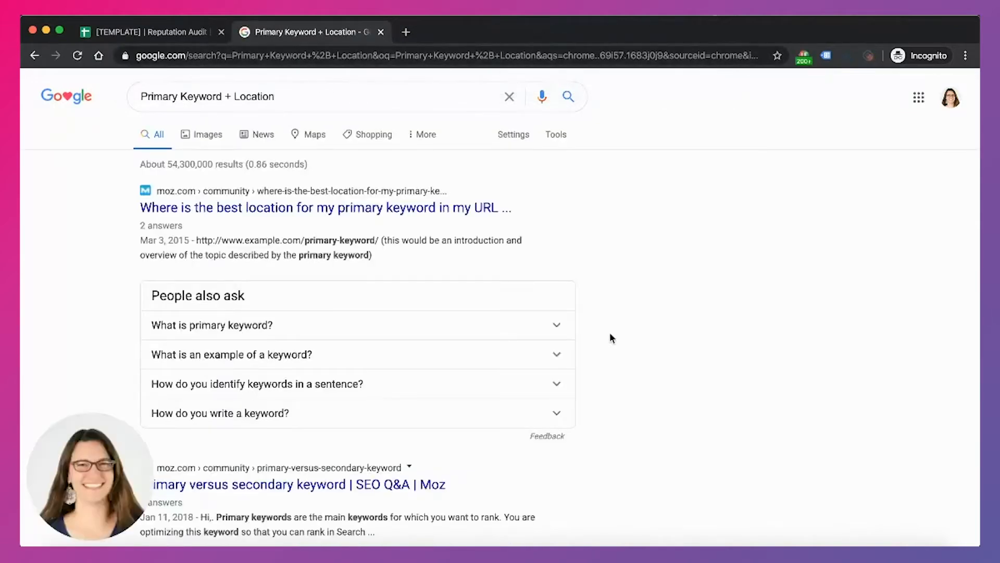
click(154, 32)
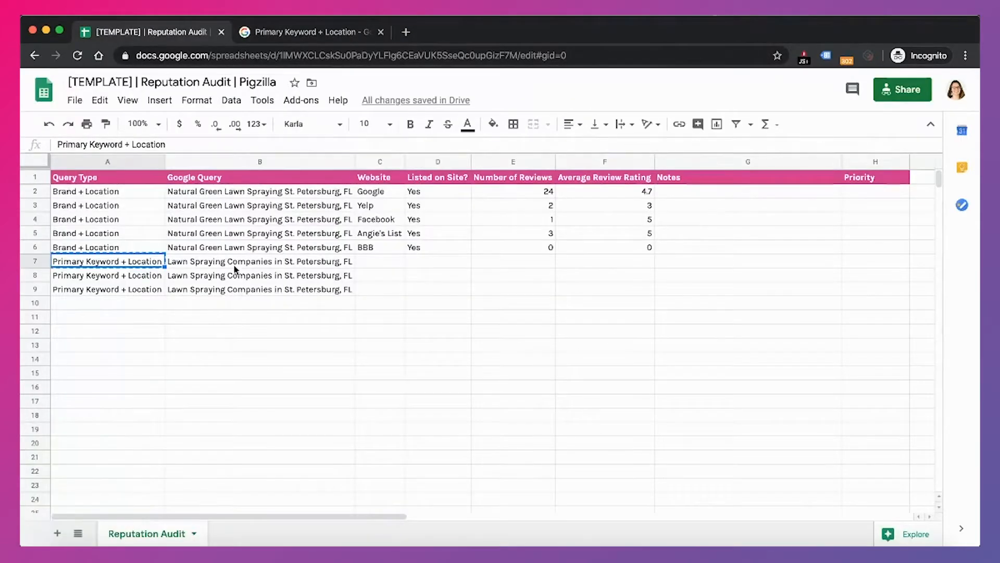
key(ctrl+c)
click(301, 34)
click(286, 96)
key(ctrl+a)
key(ctrl+v)
key(Return)
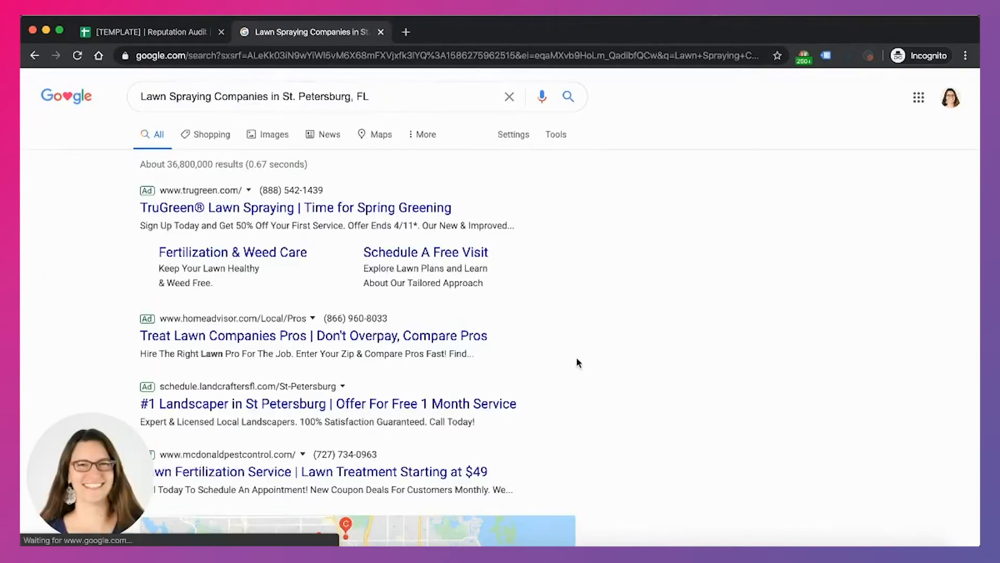
Open HomeAdvisor's "6 Best Lawn Fertilization Services" result in a new tab and look for the business among its listings
scroll(452, 358, down, 8)
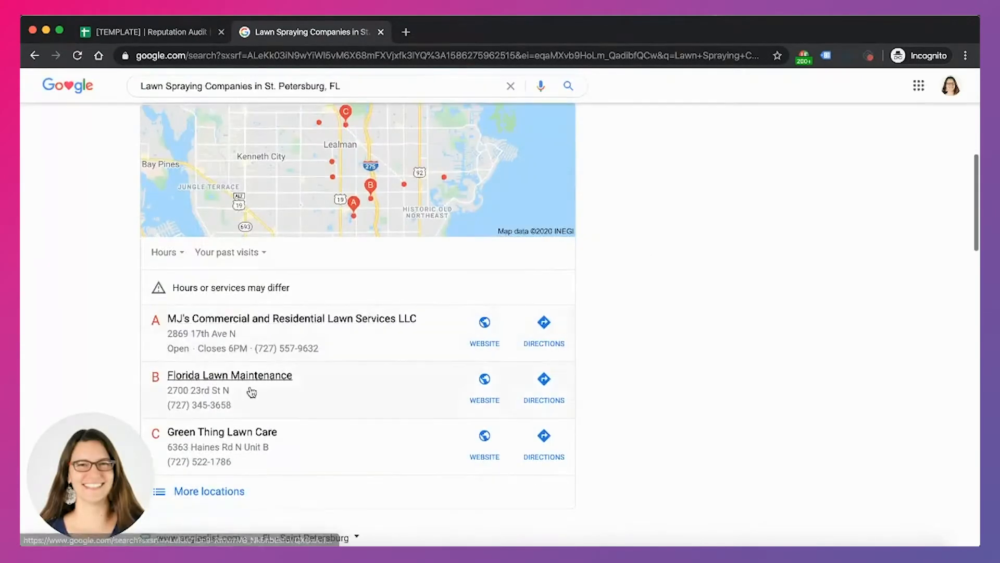
scroll(250, 386, down, 8)
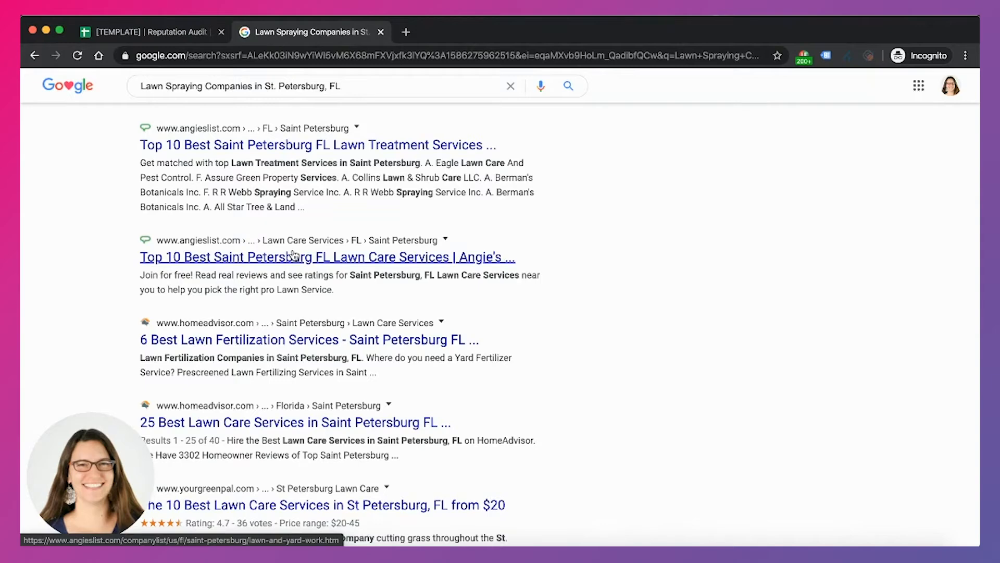
scroll(293, 255, down, 3)
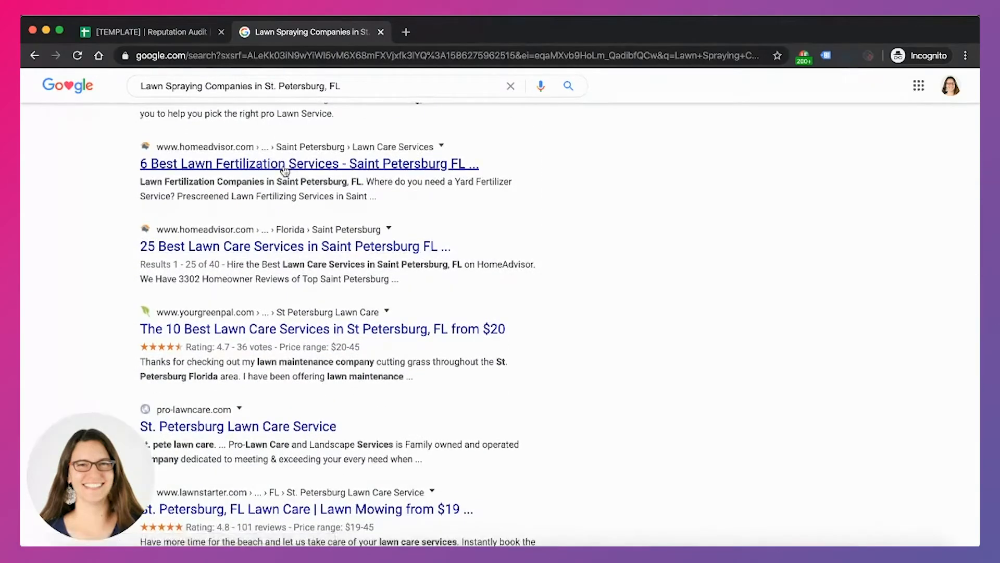
right_click(285, 171)
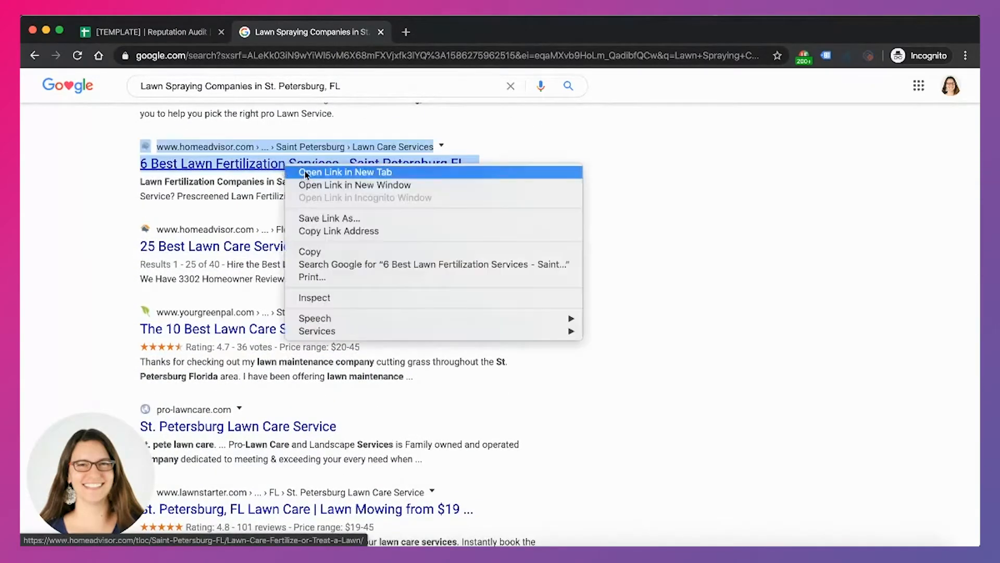
click(308, 172)
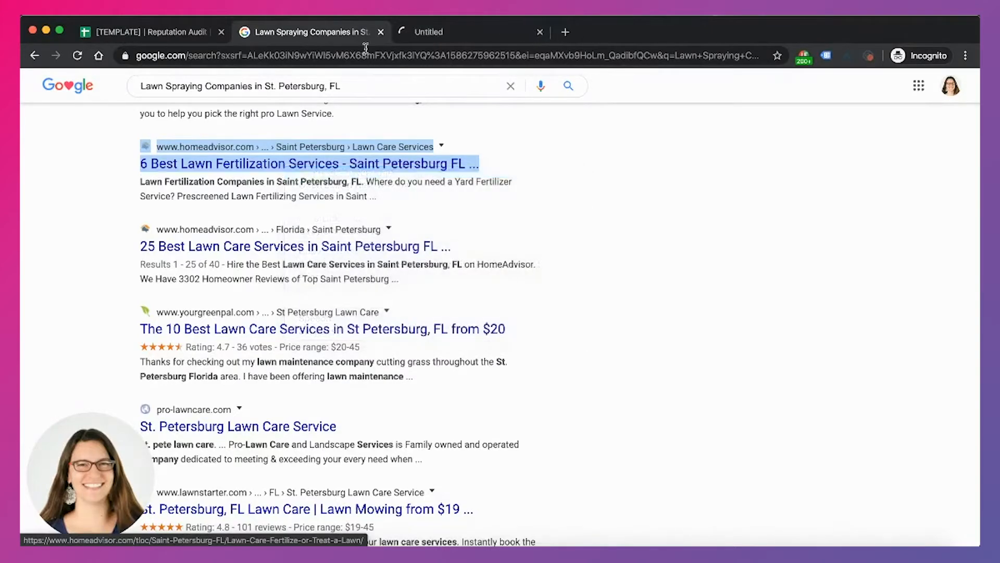
click(435, 32)
scroll(453, 338, down, 7)
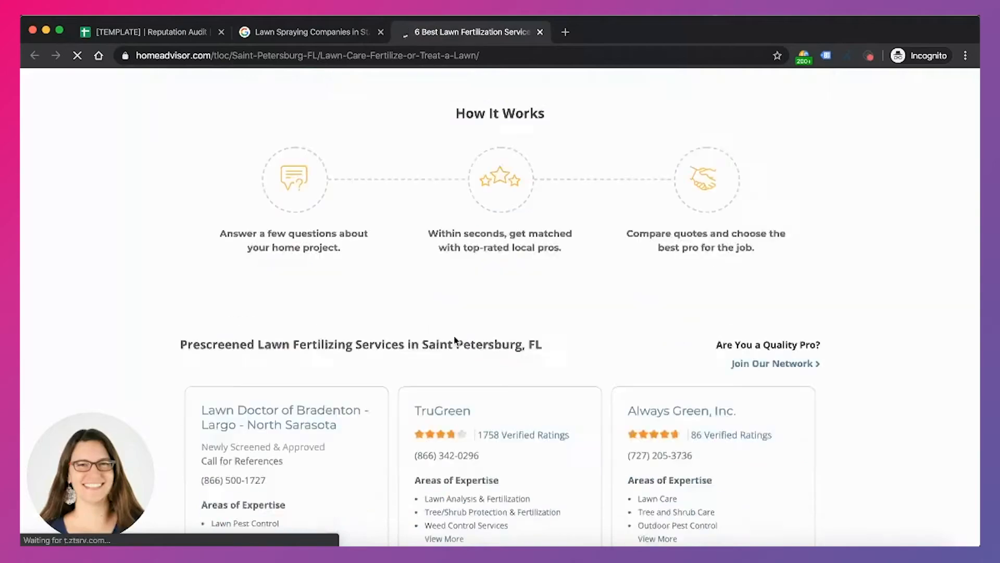
scroll(454, 340, down, 5)
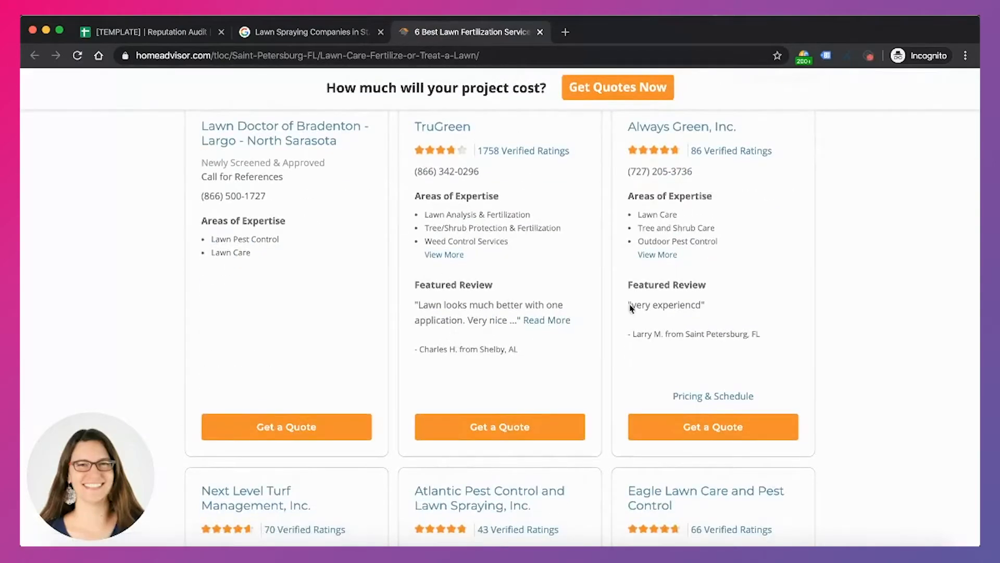
scroll(597, 346, down, 9)
scroll(597, 347, down, 9)
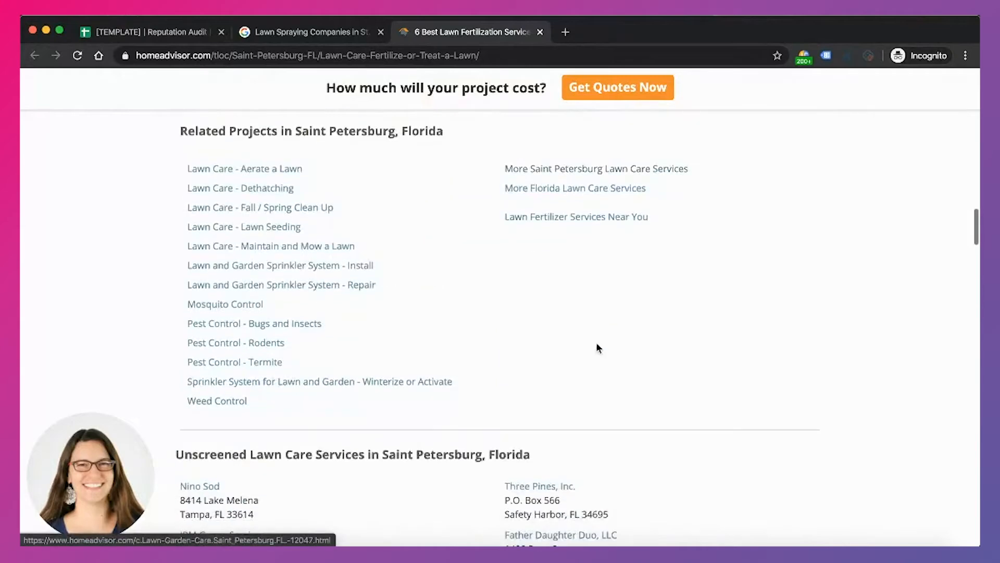
Enter Home Advisor as the website in row 7 of the audit sheet and fill in its listing status
click(349, 37)
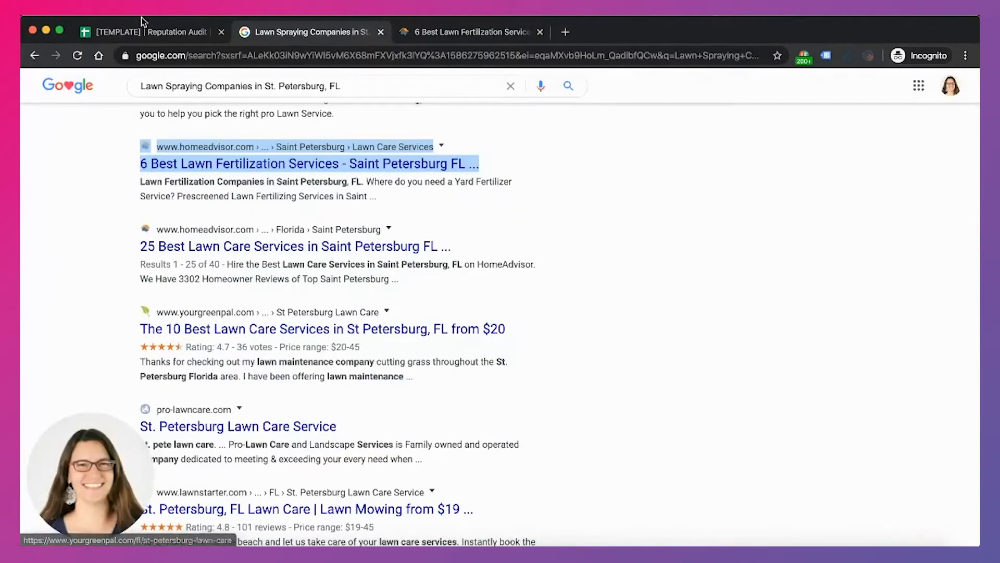
click(144, 32)
click(379, 263)
text(Home Advisor)
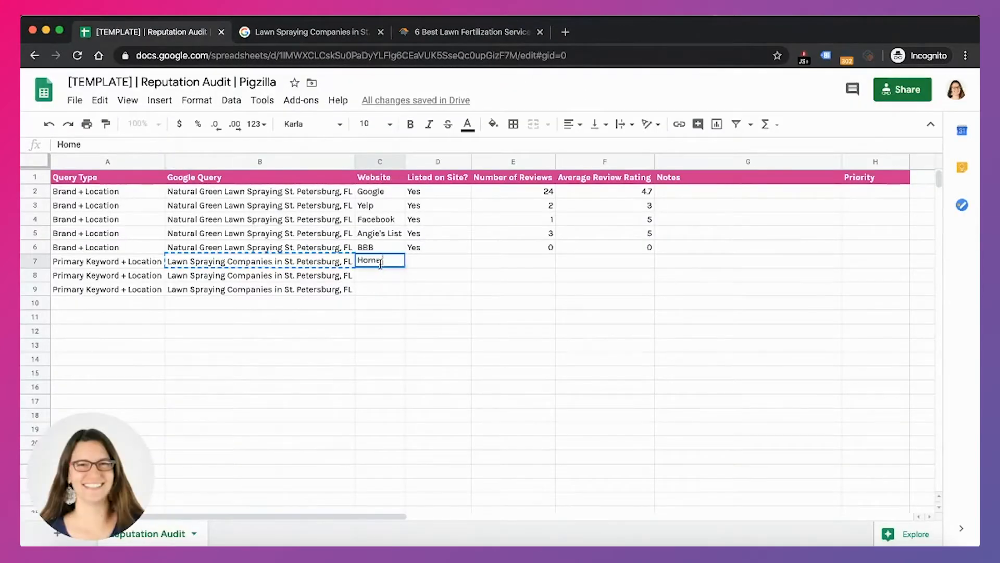
key(Tab)
text(?)
key(Return)
Open the ThreeBestRated "3 Best Lawn Care Services" result from Google in a new tab and look for the business there
drag(399, 163, 409, 162)
click(537, 262)
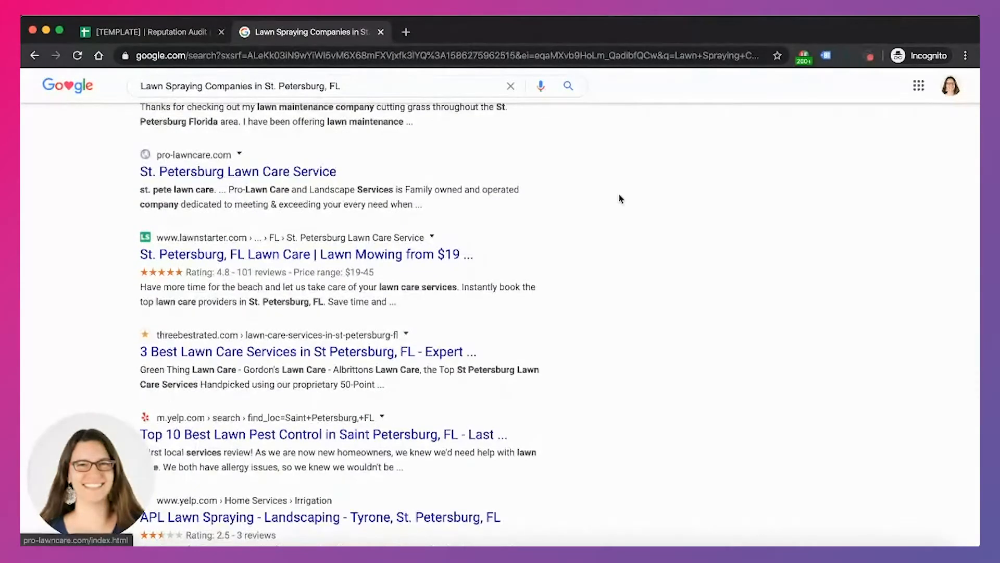
scroll(620, 199, down, 2)
scroll(620, 199, down, 1)
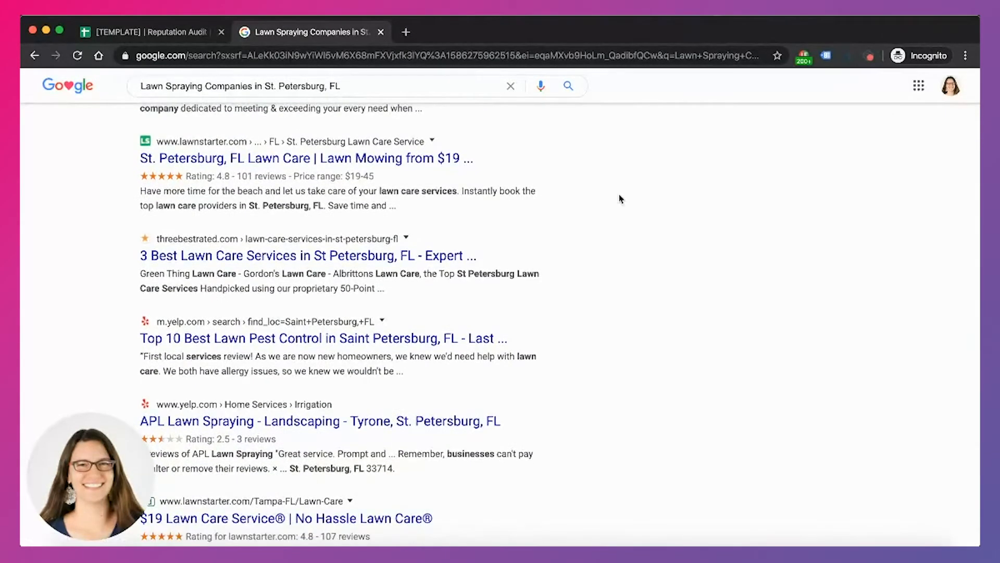
scroll(620, 198, down, 3)
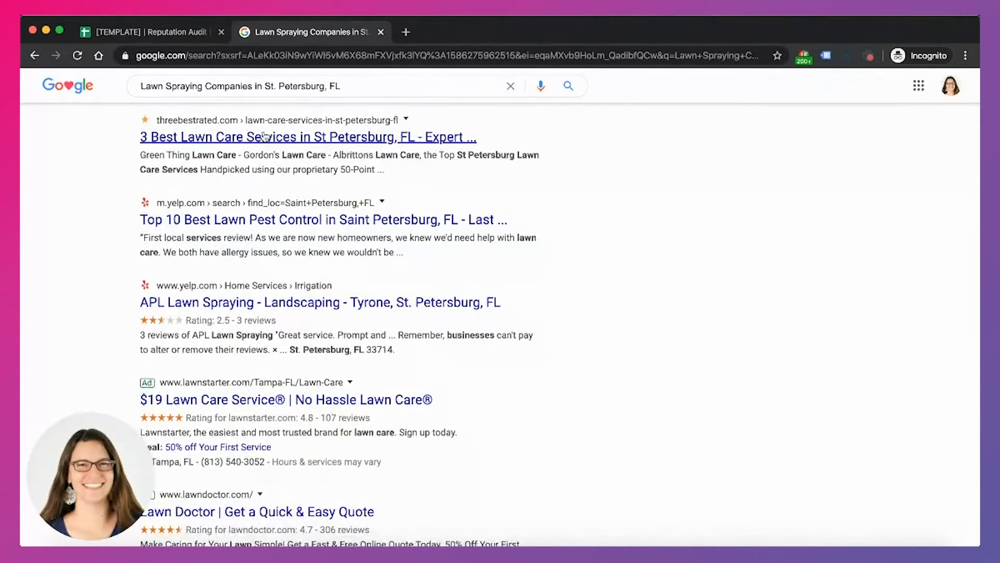
right_click(276, 143)
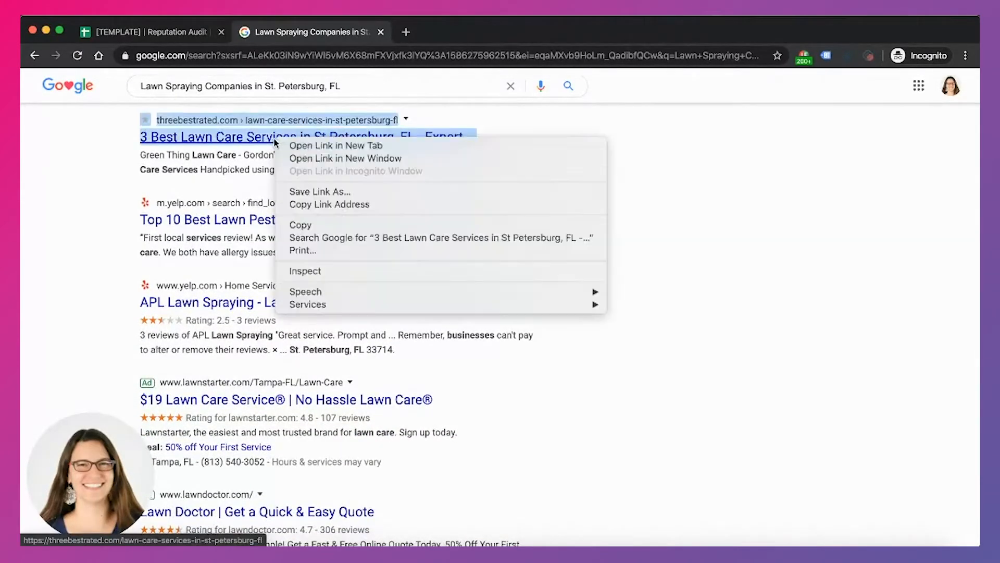
click(284, 143)
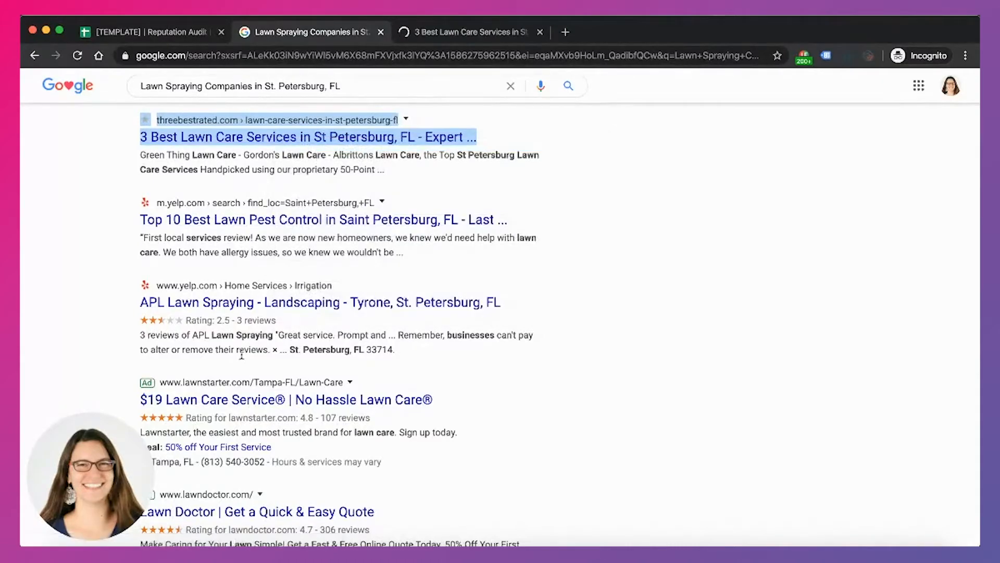
click(451, 34)
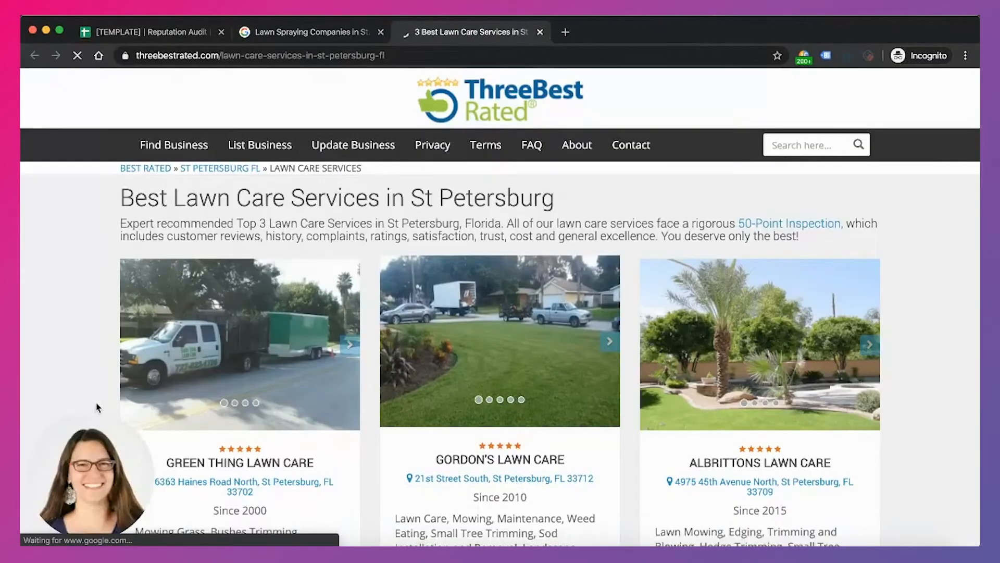
scroll(54, 320, down, 3)
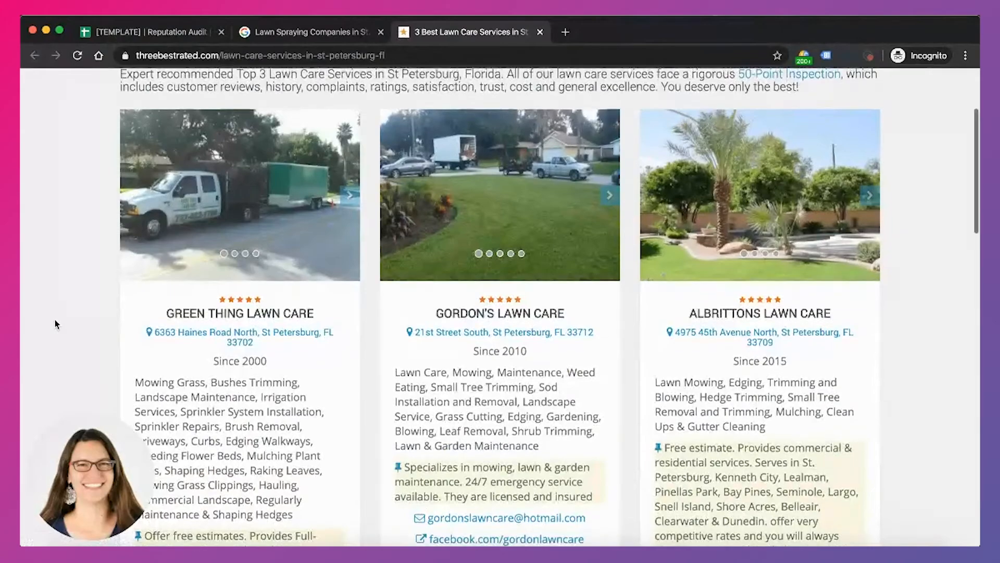
scroll(54, 320, down, 10)
scroll(55, 320, down, 5)
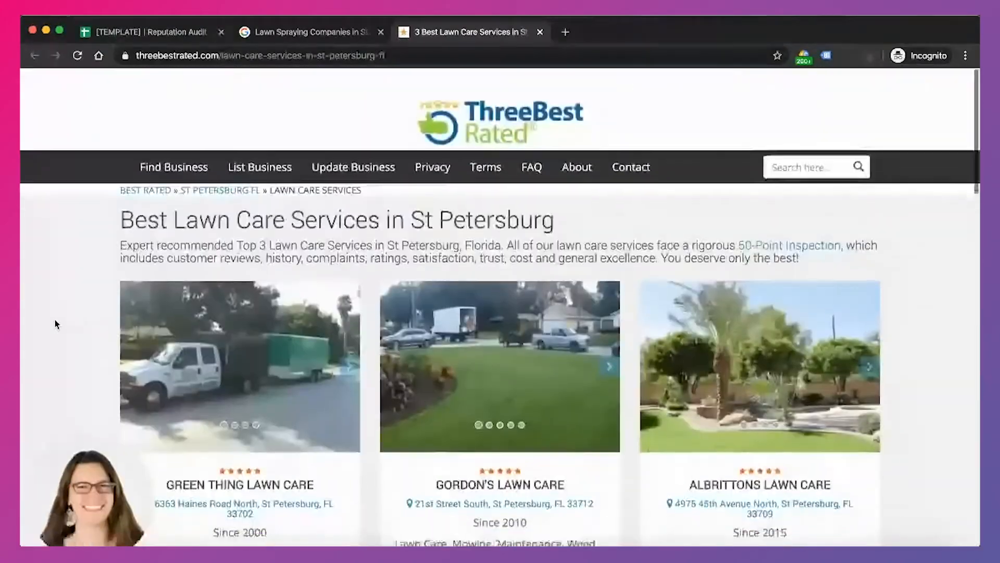
Enter ThreeBestRated as the website in row 8 of the audit sheet, with "?" as its listing status
scroll(55, 320, down, 1)
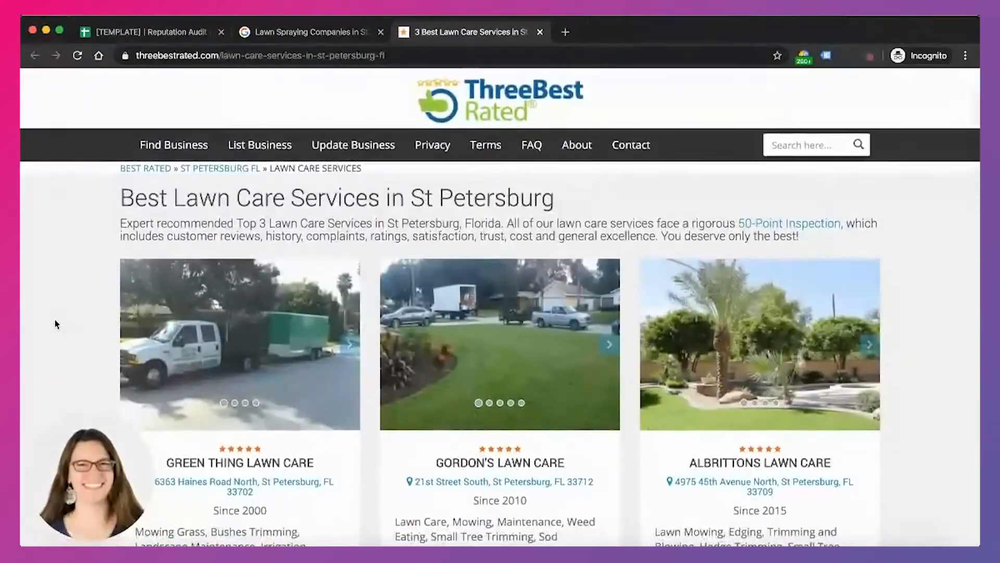
click(197, 38)
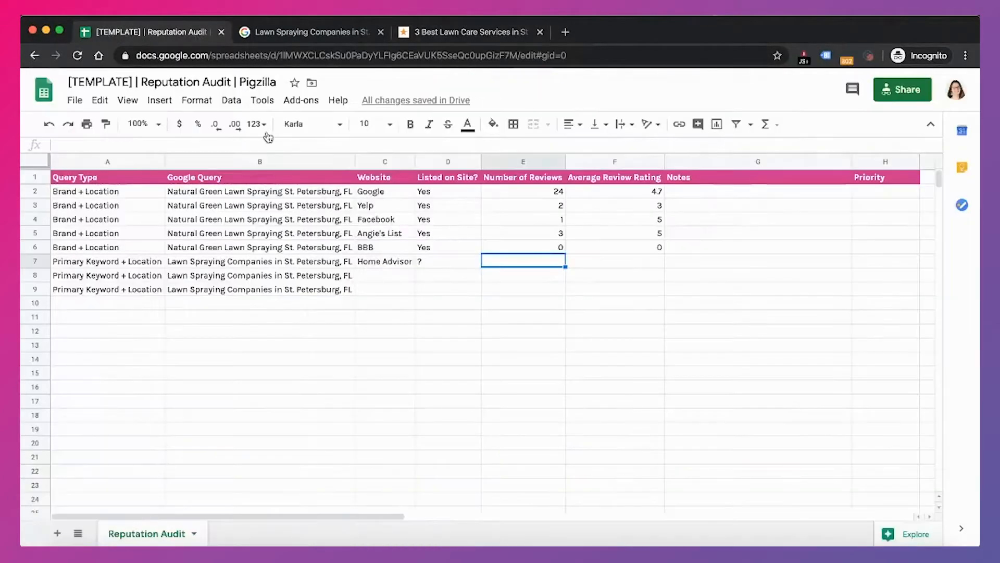
click(390, 275)
text(ThreeBest)
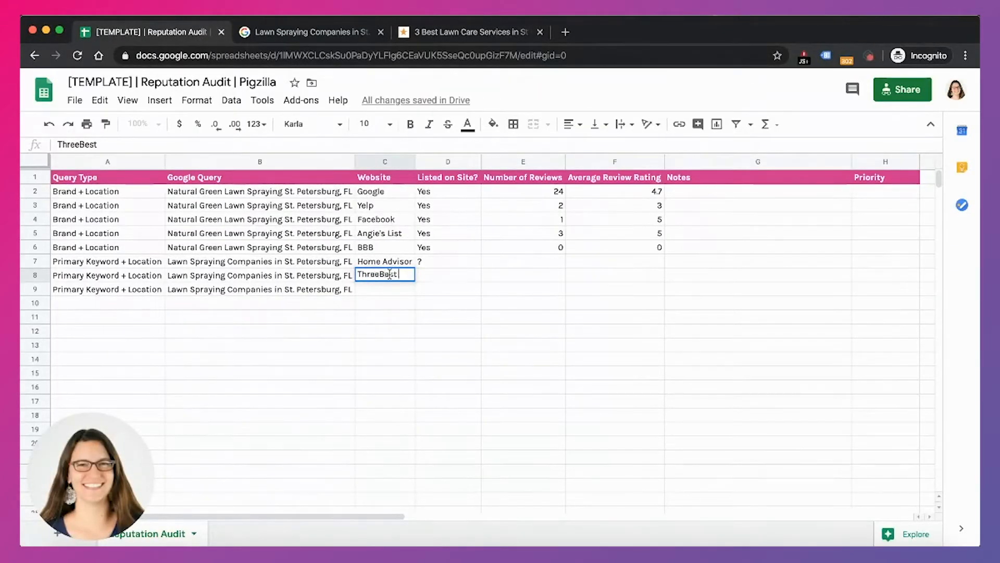
text( RRate)
key(Tab)
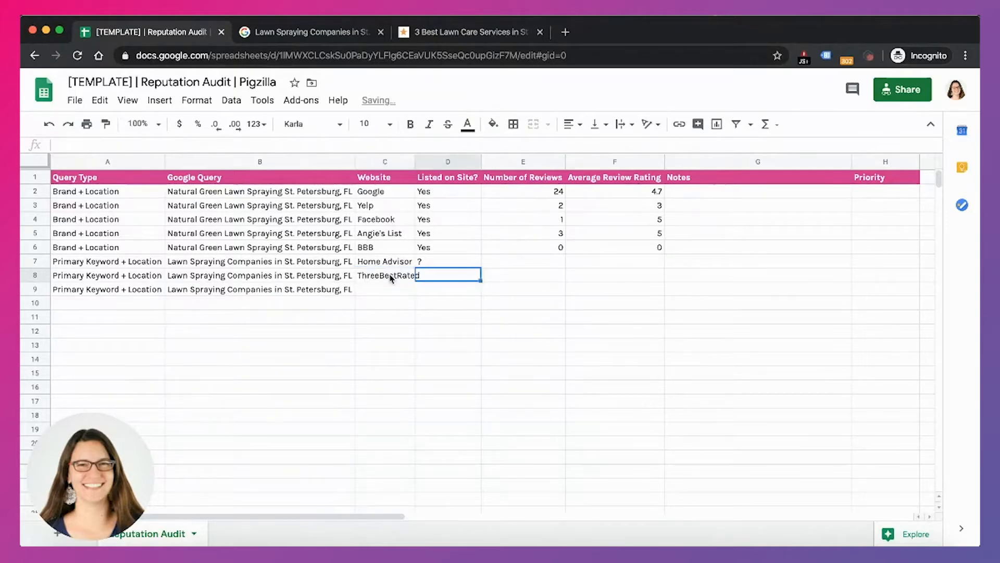
text(?)
key(Return)
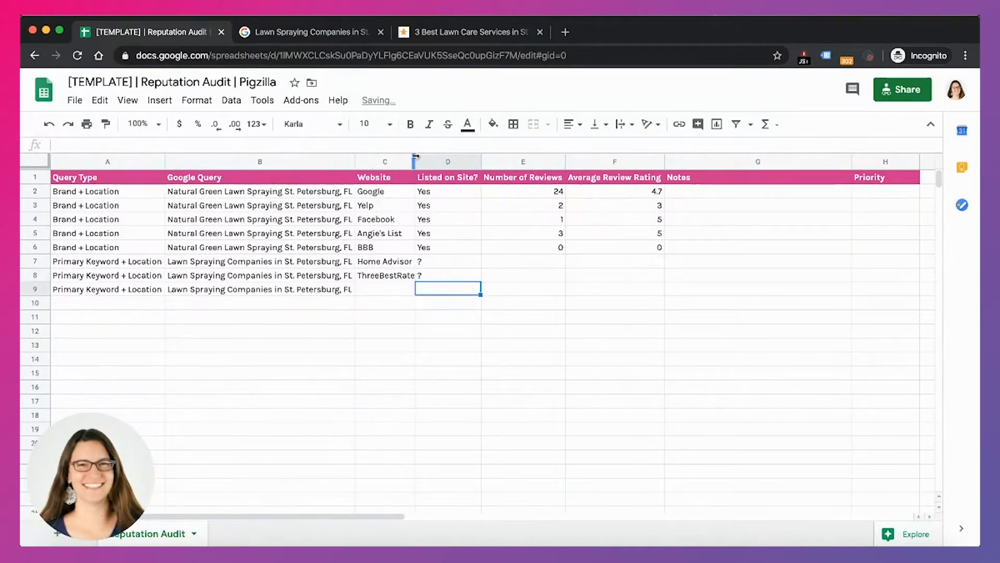
Fit the Website column's width to its contents and clear the unused query entry in row 9
double_click(415, 162)
click(36, 289)
key(Delete)
click(245, 344)
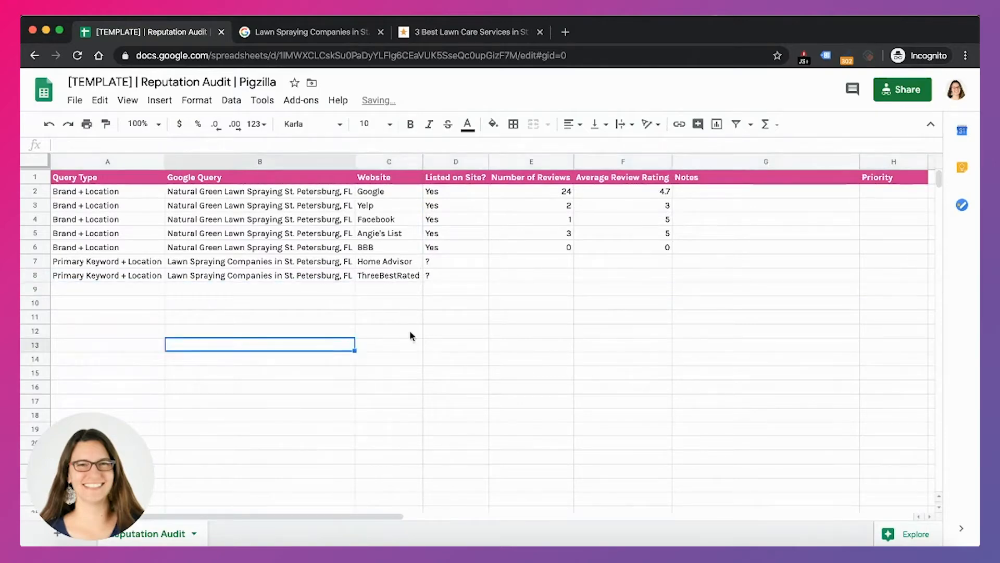
Close the Google results page and the ThreeBestRated page, leaving only the audit sheet open
click(372, 32)
scroll(359, 377, up, 3)
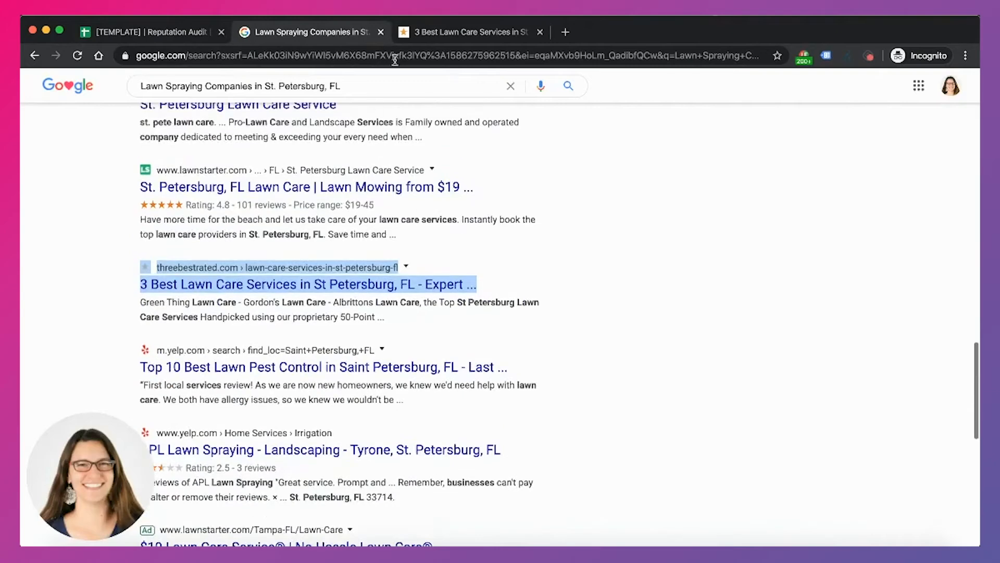
click(381, 32)
click(381, 32)
Set the Listed on Site? value to "No" for both Home Advisor and ThreeBestRated
click(468, 290)
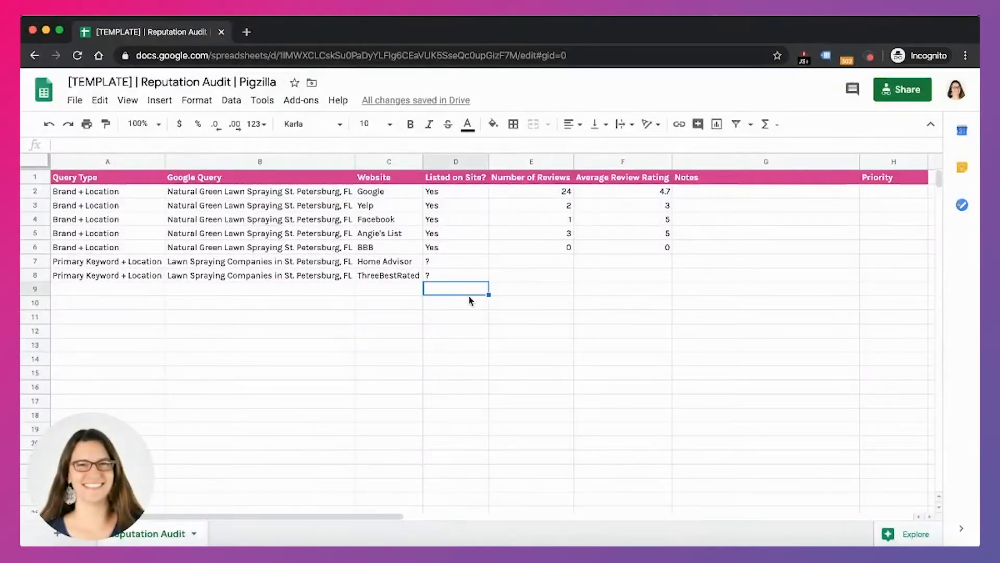
click(408, 263)
key(Down)
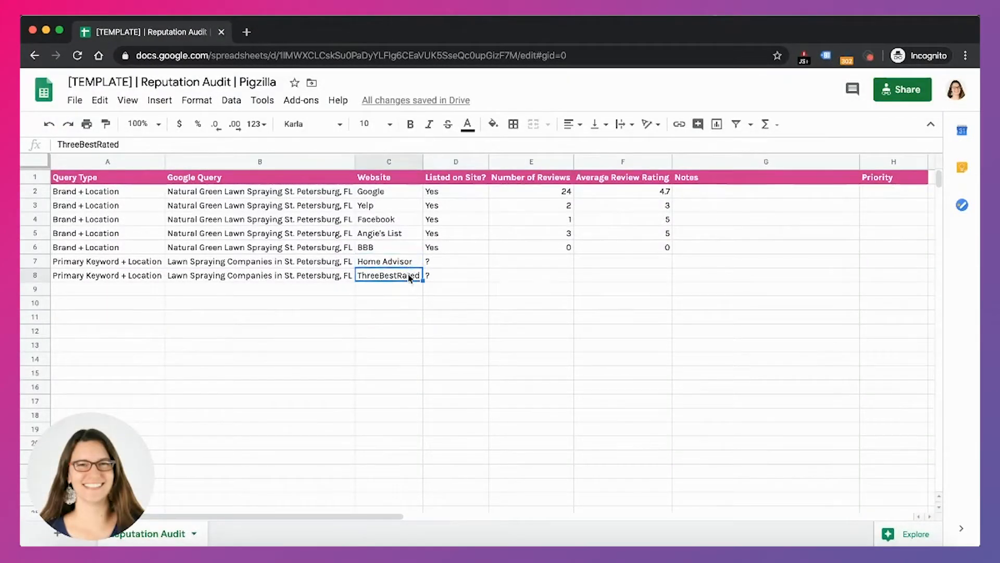
click(445, 264)
click(444, 278)
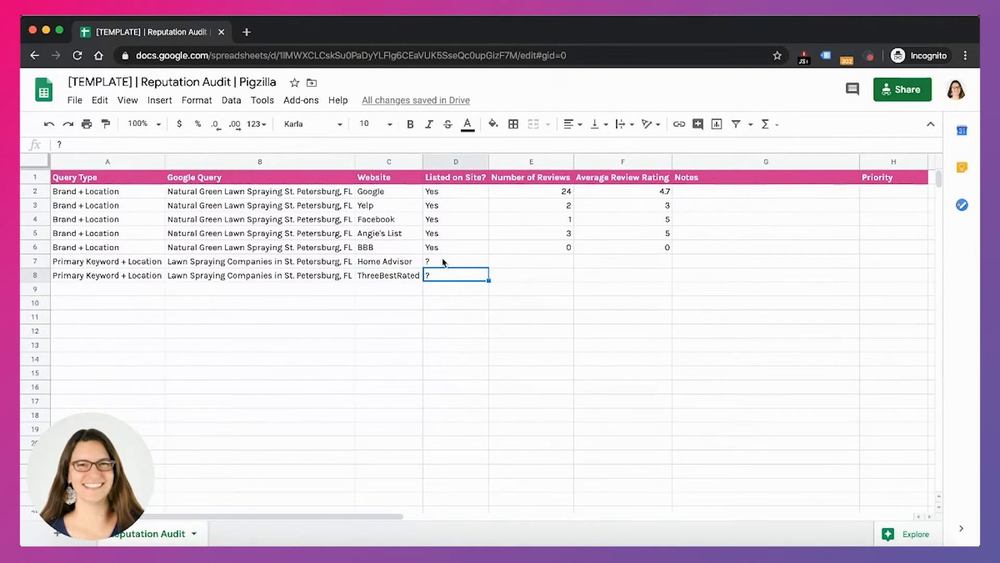
click(443, 262)
text(No)
key(Return)
key(Up)
key(super+c)
key(Down)
key(super+v)
Enter the note "Add listing first, then work on getting reviews" for both Home Advisor and ThreeBestRated
key(Right)
key(Right)
key(Right)
key(Up)
text(Add listing first, then work on getting reviews)
key(Return)
key(Up)
key(super+c)
key(Down)
key(super+v)
Fill in "N/A" as the number of reviews and average review rating for Home Advisor and ThreeBestRated
key(Left)
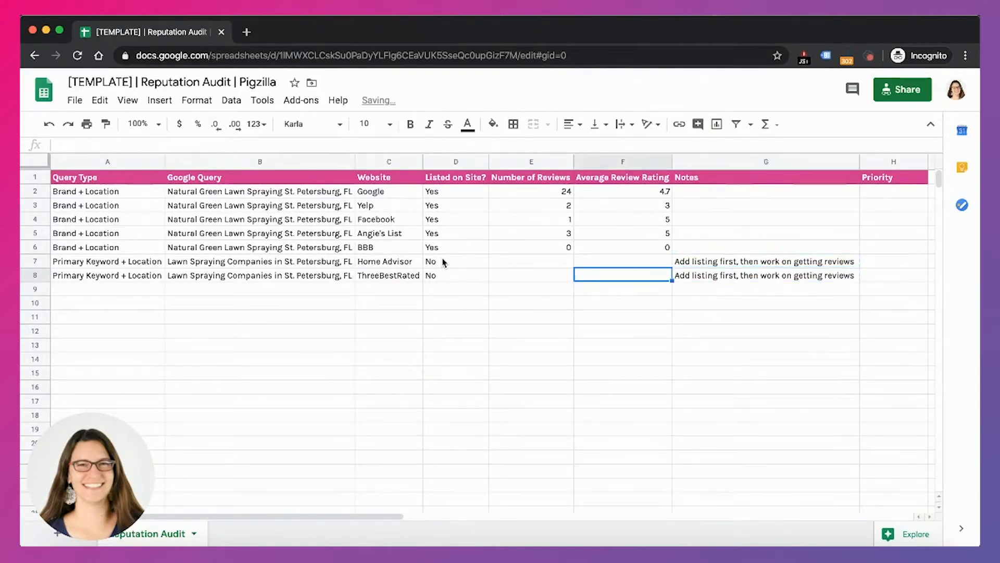
key(Left)
key(Up)
text(N/A)
key(Return)
key(Up)
key(super+c)
key(Down)
key(super+v)
key(Right)
key(super+v)
key(Up)
key(super+v)
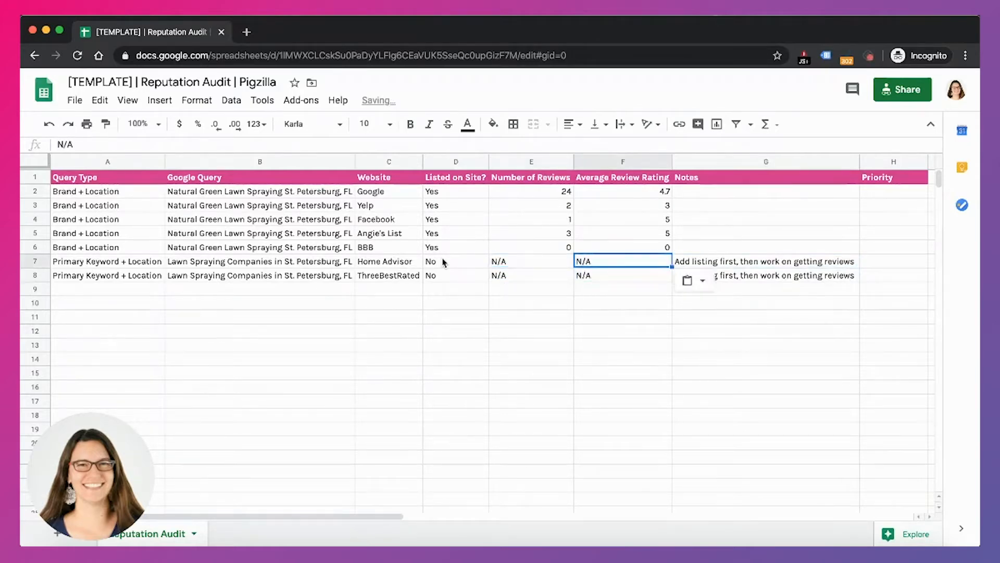
Assign priority 1 to the Yelp row and narrow the Priority column to about its header's width
click(397, 198)
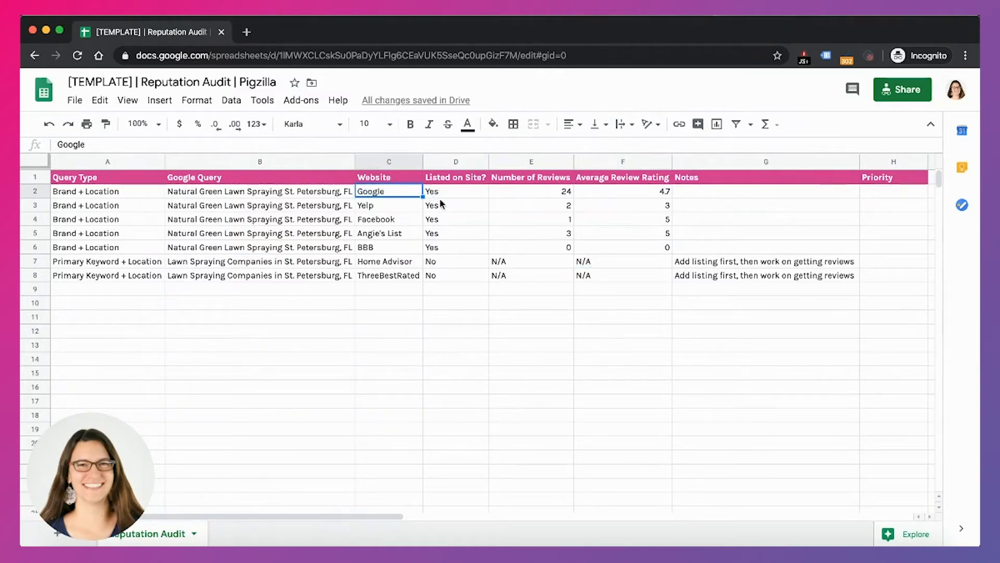
click(533, 195)
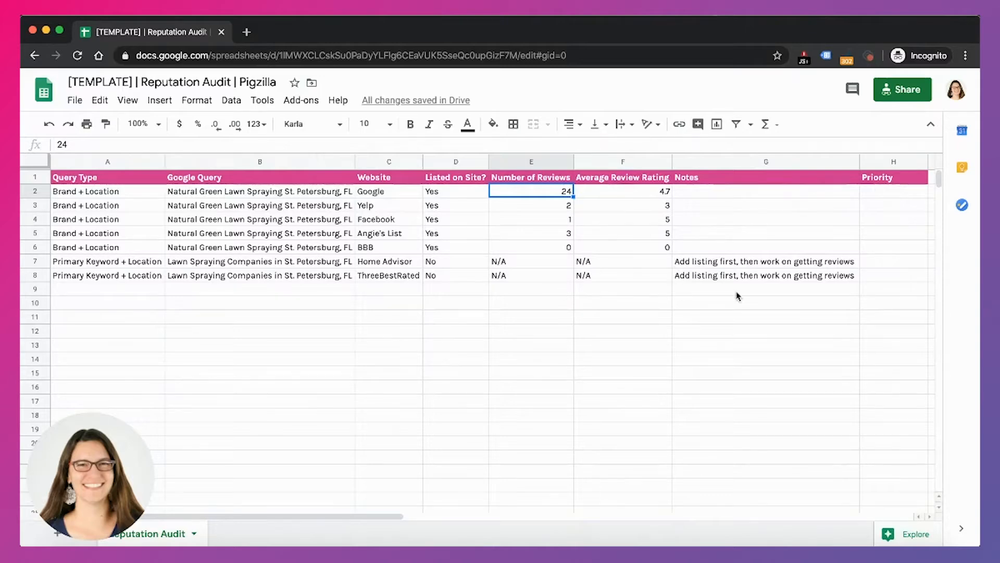
click(874, 193)
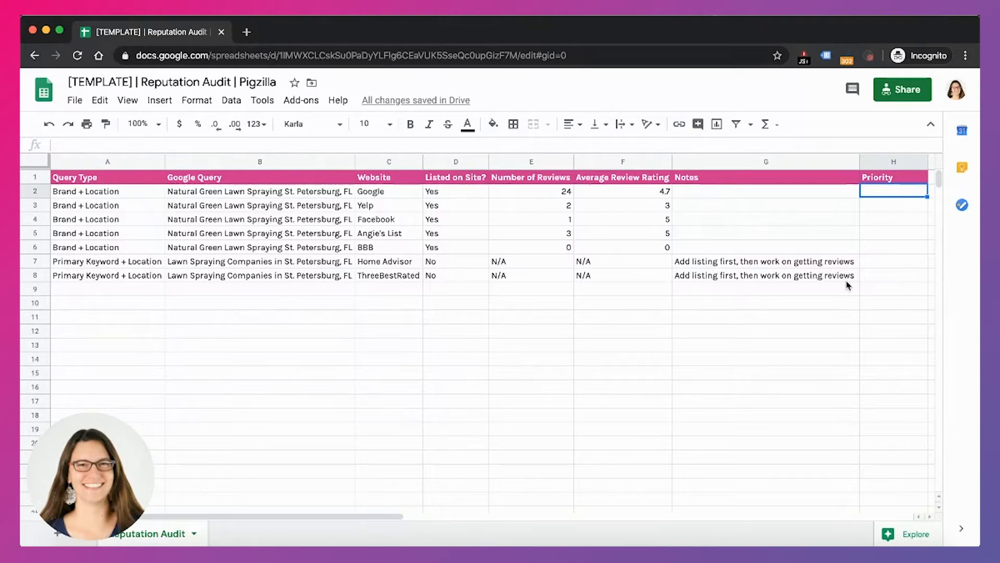
key(Down)
key(Left)
key(Left)
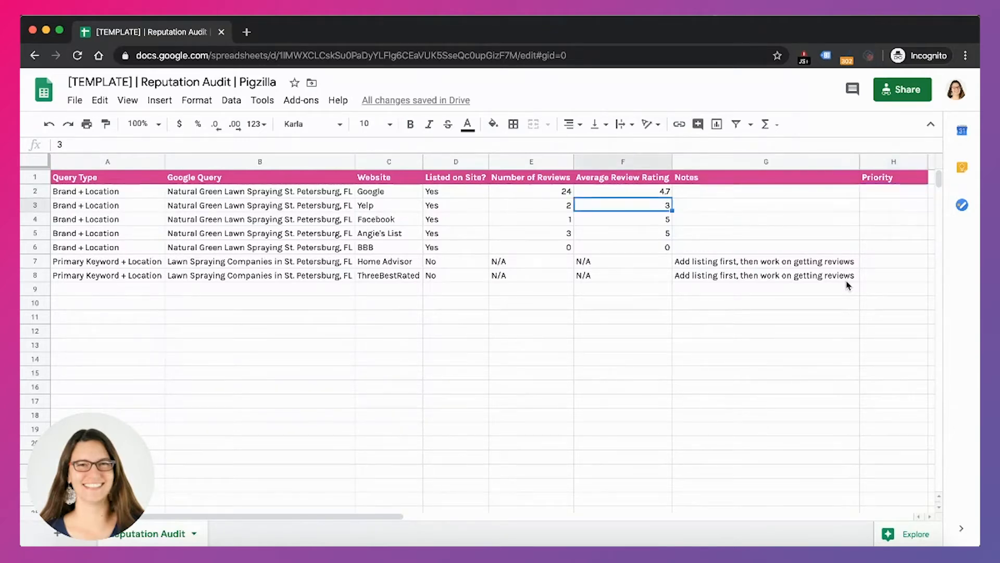
key(Left)
key(Right)
key(Right)
key(Right)
text(1)
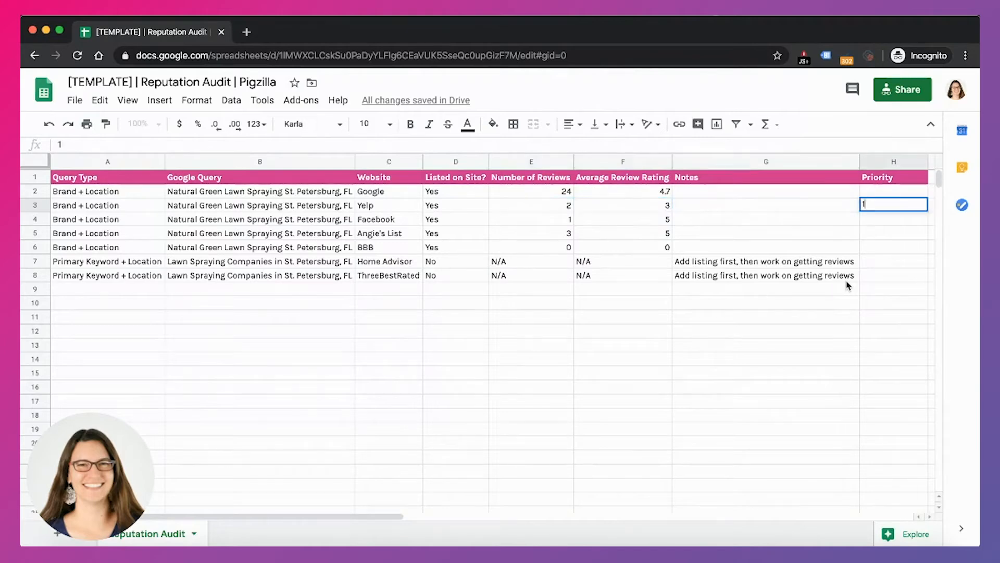
key(Up)
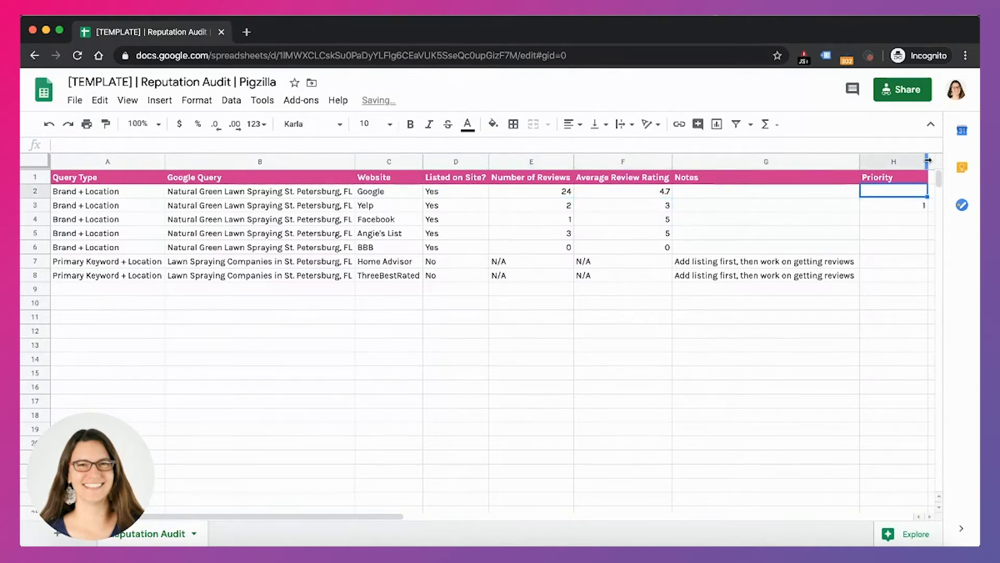
drag(928, 162, 895, 162)
Enter the note "Collect more reviews to improve overall rating" in the Yelp row
click(880, 206)
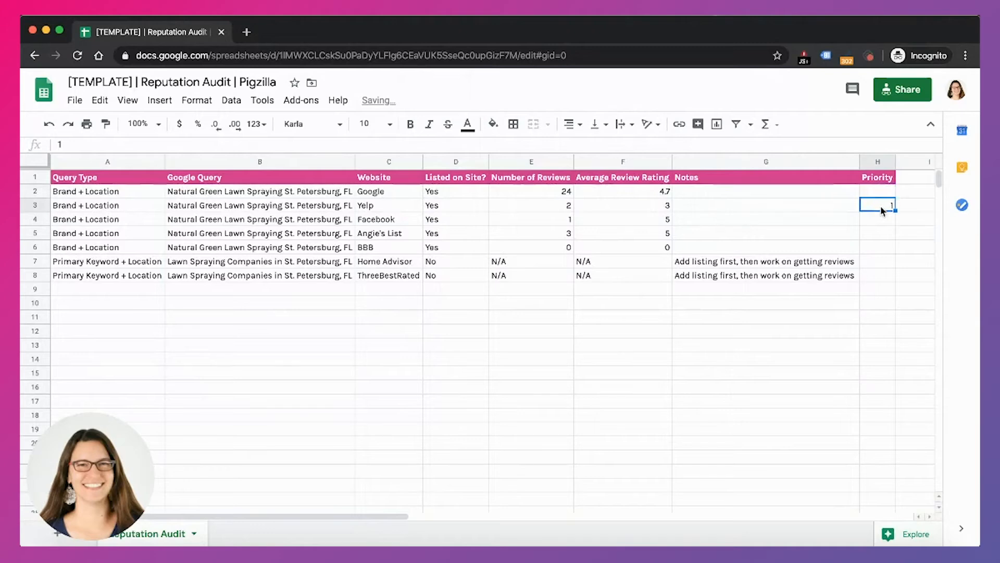
key(Left)
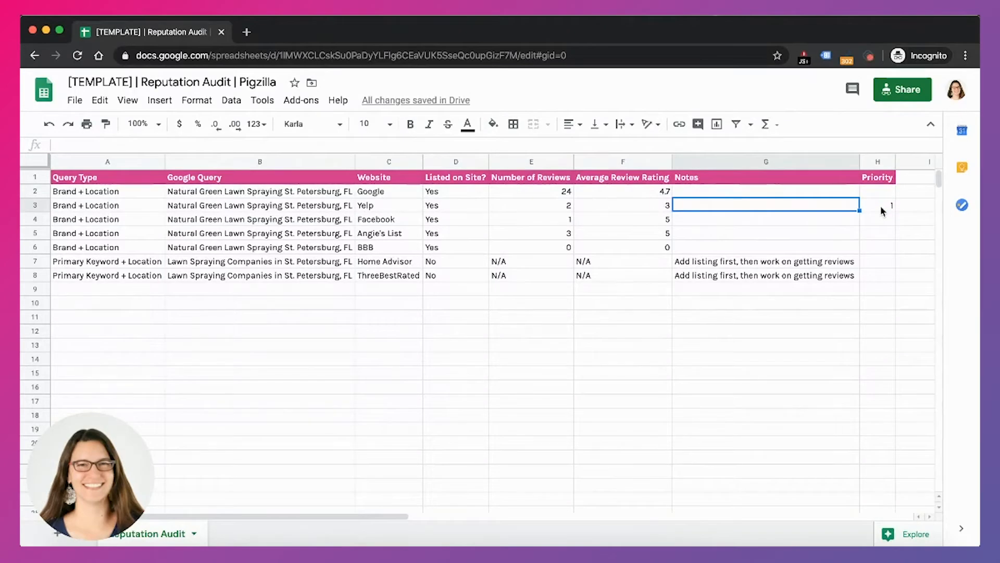
text(Coll)
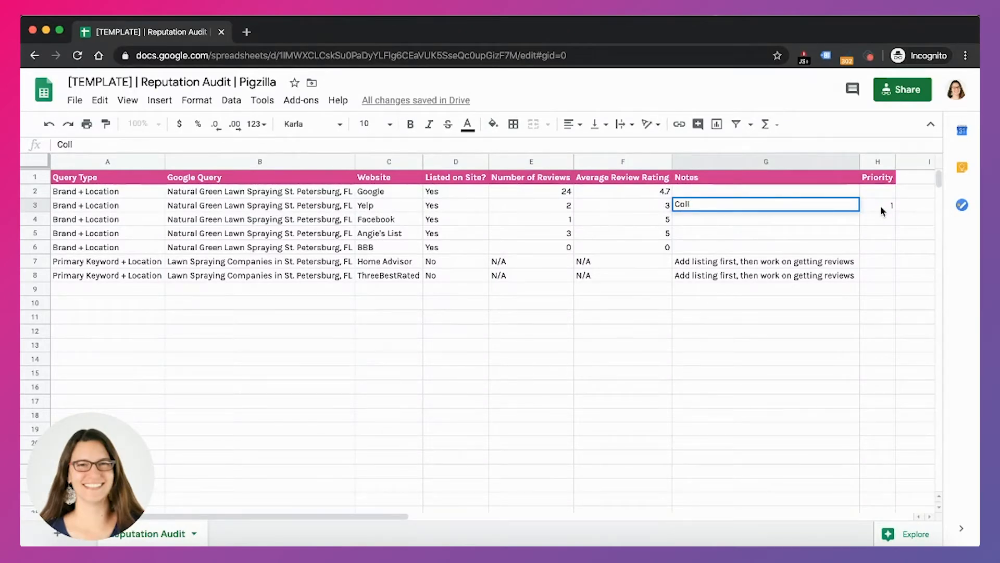
text(ect more reviews to improve overall rating)
key(Return)
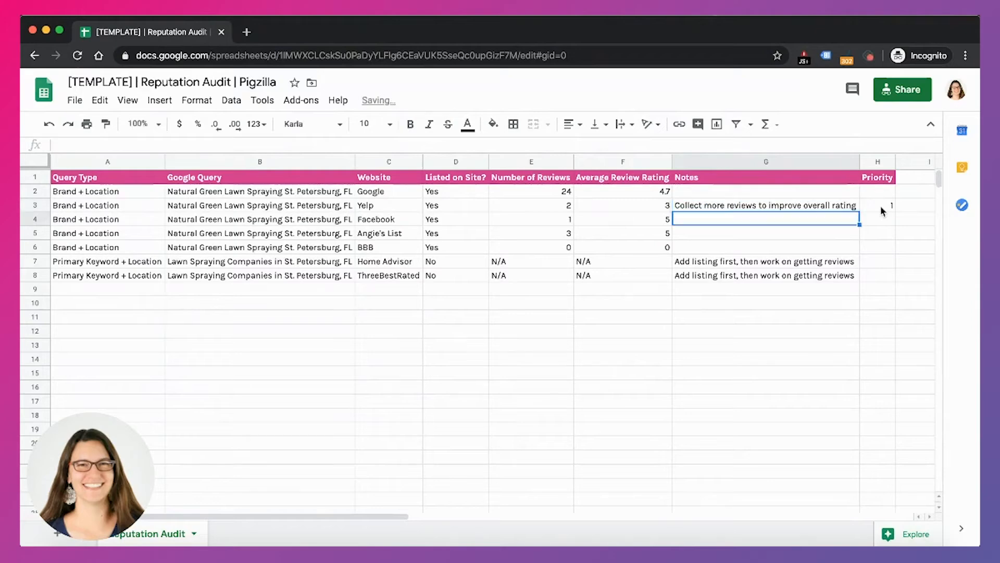
Give the Google row priority 2 and the note "Continue collecting reviews"
key(Up)
key(Up)
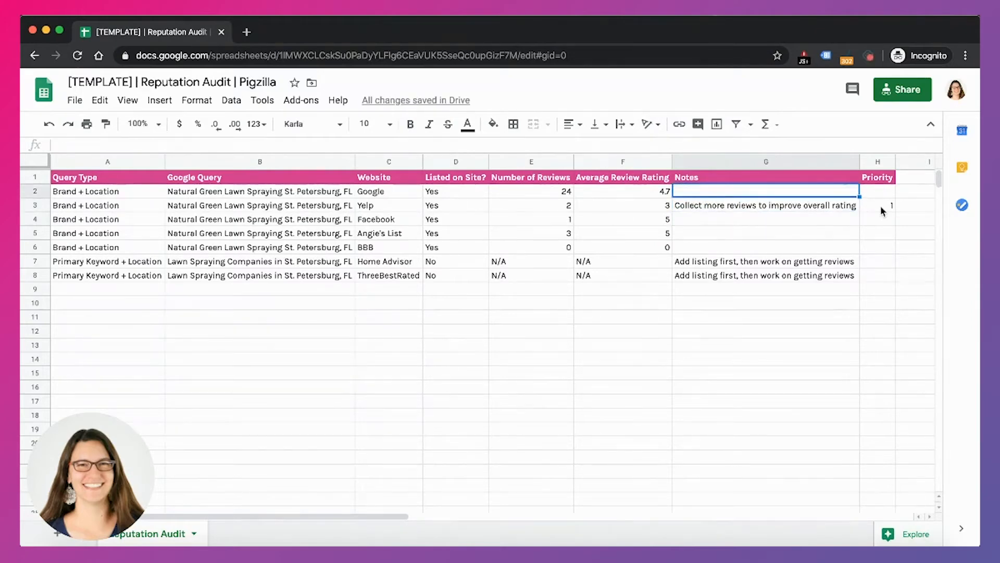
key(Right)
text(2)
key(Return)
key(Up)
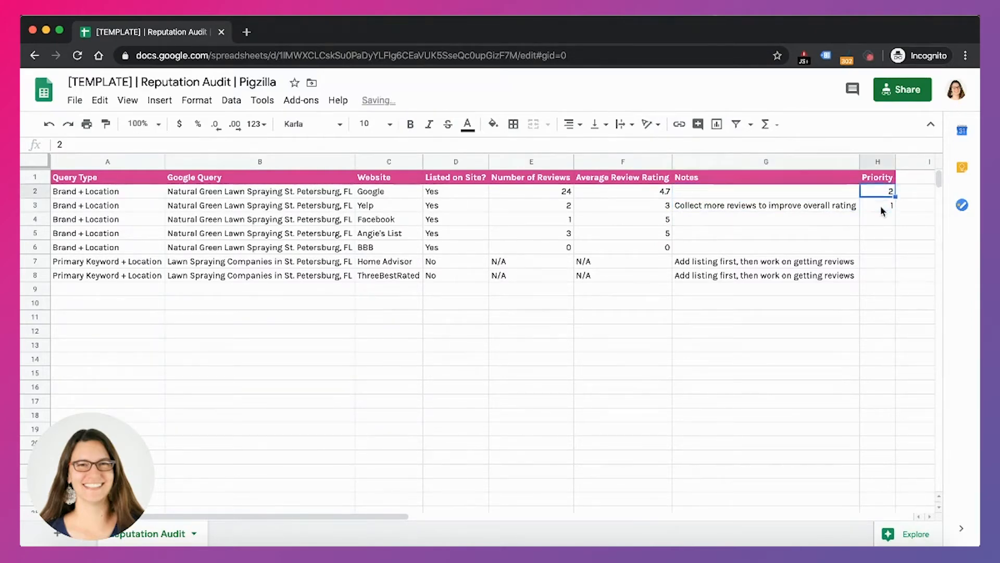
key(Left)
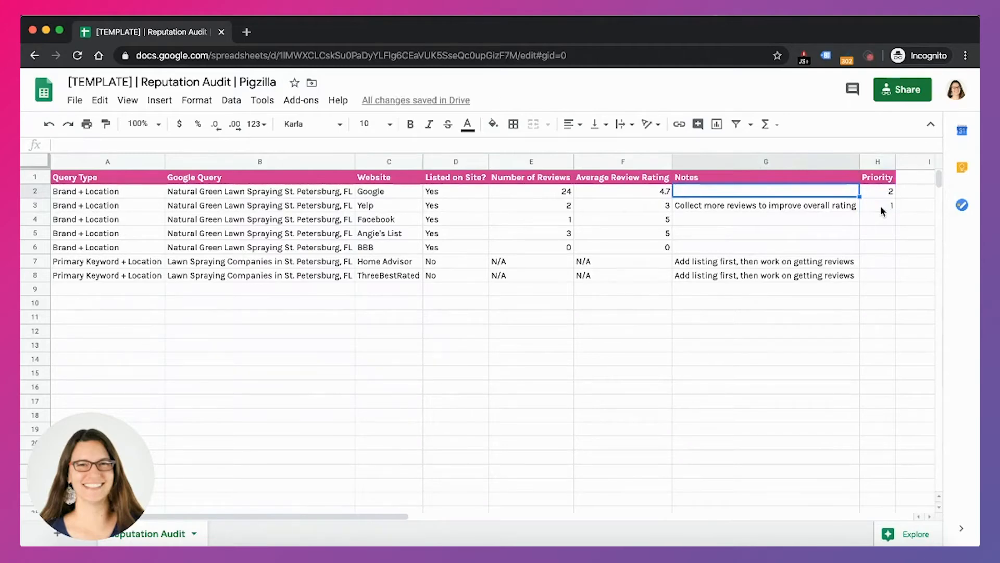
text(Continue collectio)
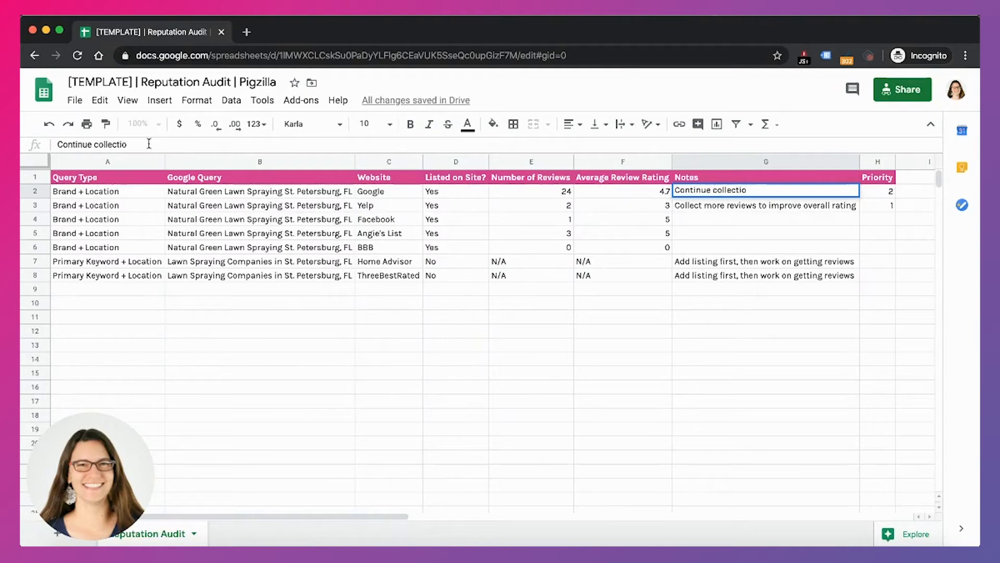
text(ng reviews)
key(Return)
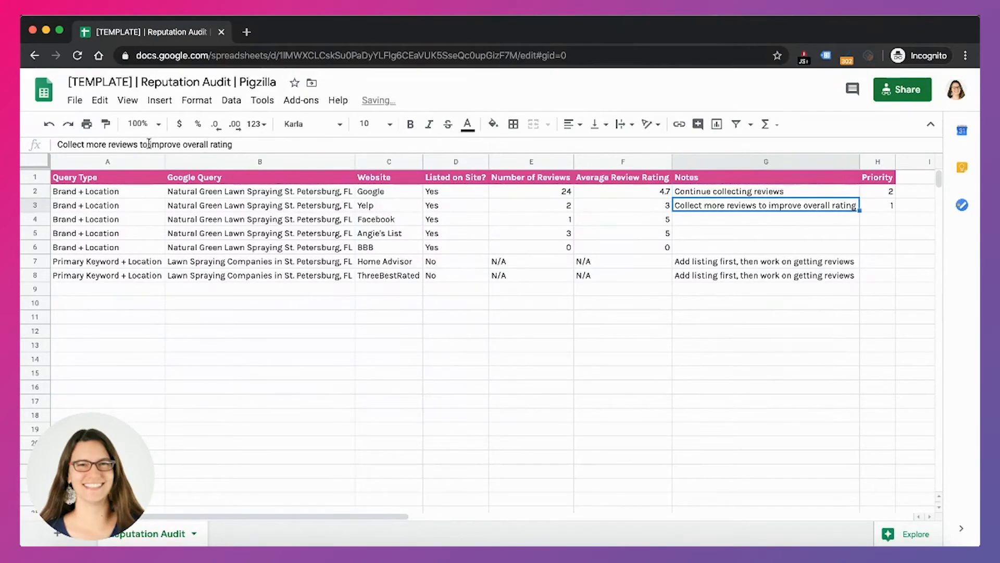
Assign priority 3 to the Facebook row and copy Google's "Continue collecting reviews" note into it
key(Return)
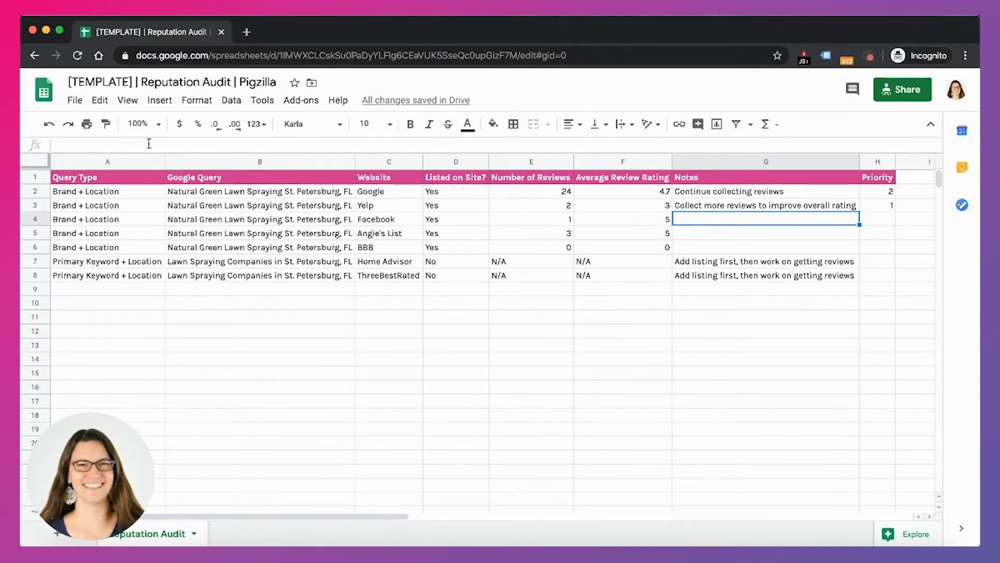
key(Tab)
text(3)
key(Left)
key(Up)
key(Up)
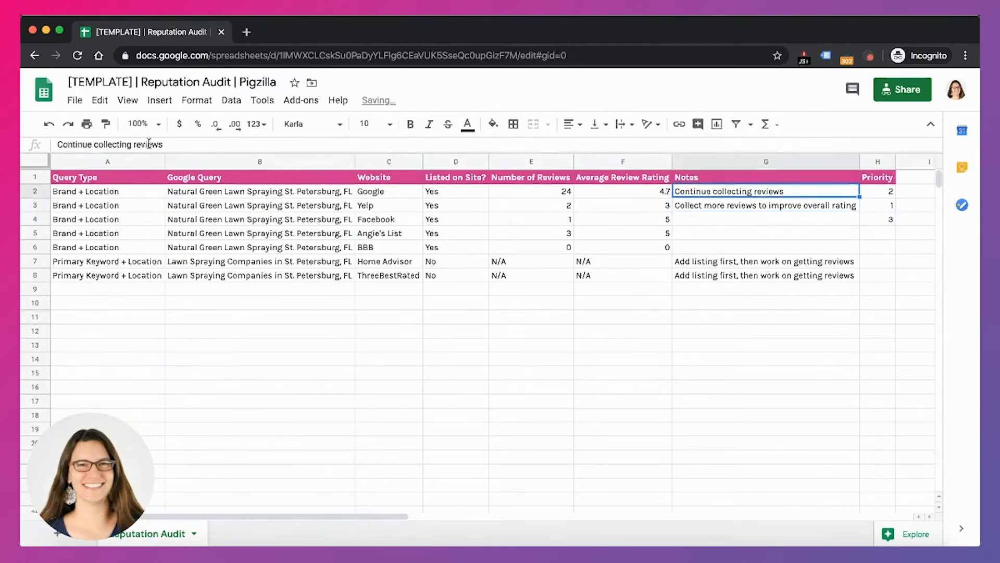
key(ctrl+c)
key(Down)
key(Down)
key(ctrl+v)
Check the Angie's List figures, assign the row priority 4, and copy Facebook's "Continue collecting reviews" note into it
key(Down)
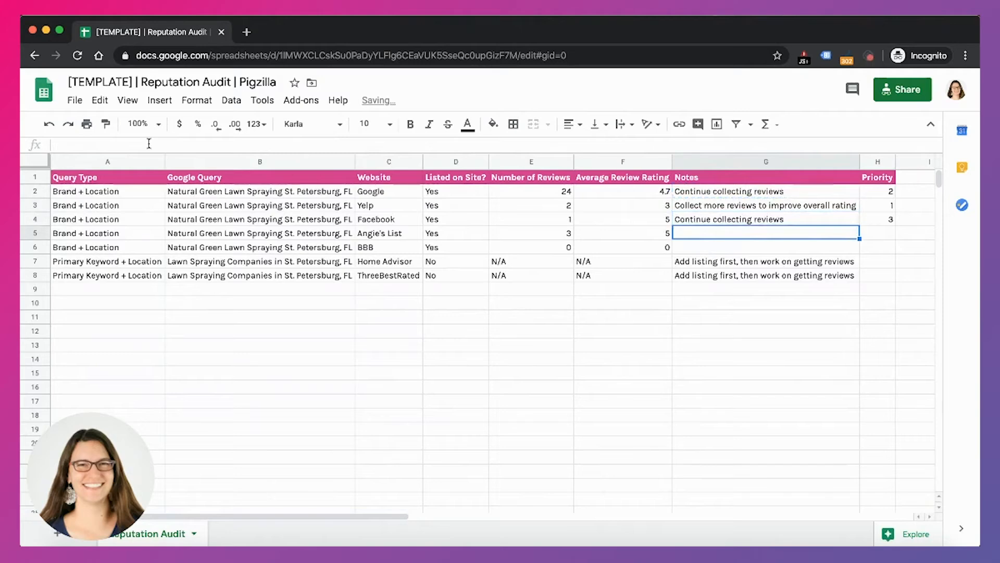
key(Left)
key(Left)
key(Right)
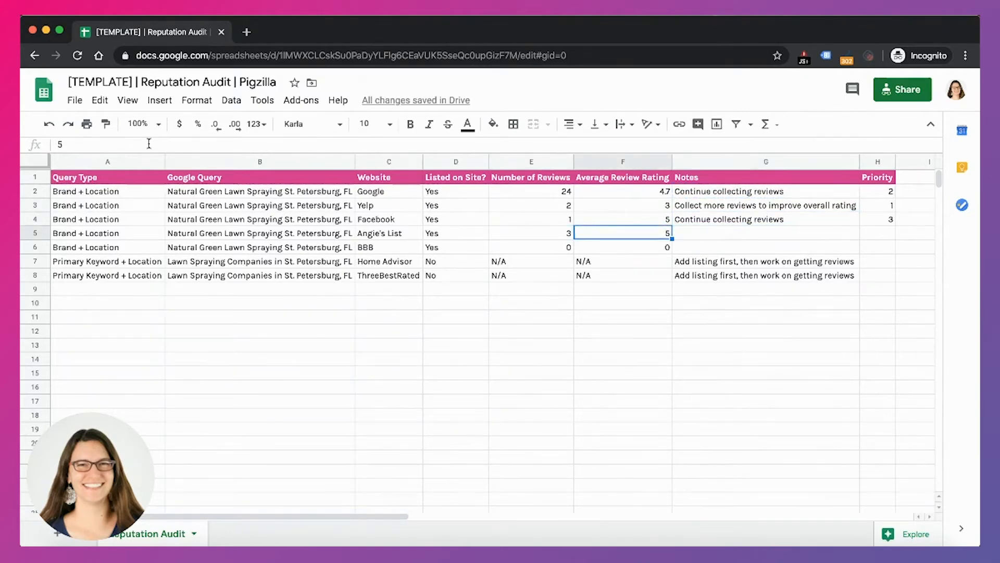
key(Right)
key(Left)
key(Left)
key(Left)
key(Left)
key(Right)
key(Right)
key(Right)
key(Right)
key(Right)
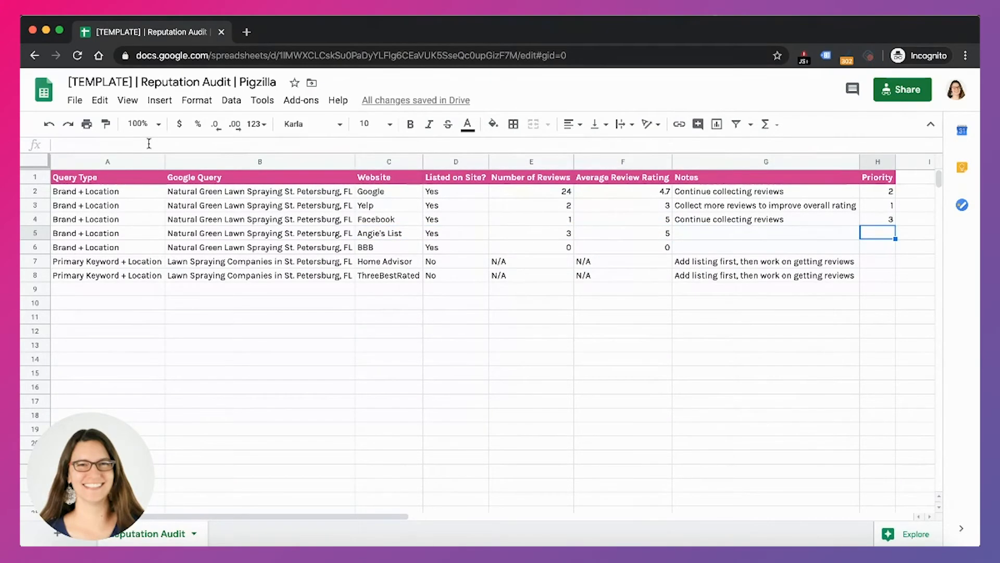
text(4)
key(Left)
key(Up)
key(ctrl+c)
key(Down)
key(ctrl+v)
Check the BBB row, change the Angie's List priority to 5, and assign priority 4 to BBB
key(Down)
key(Left)
key(Left)
key(Left)
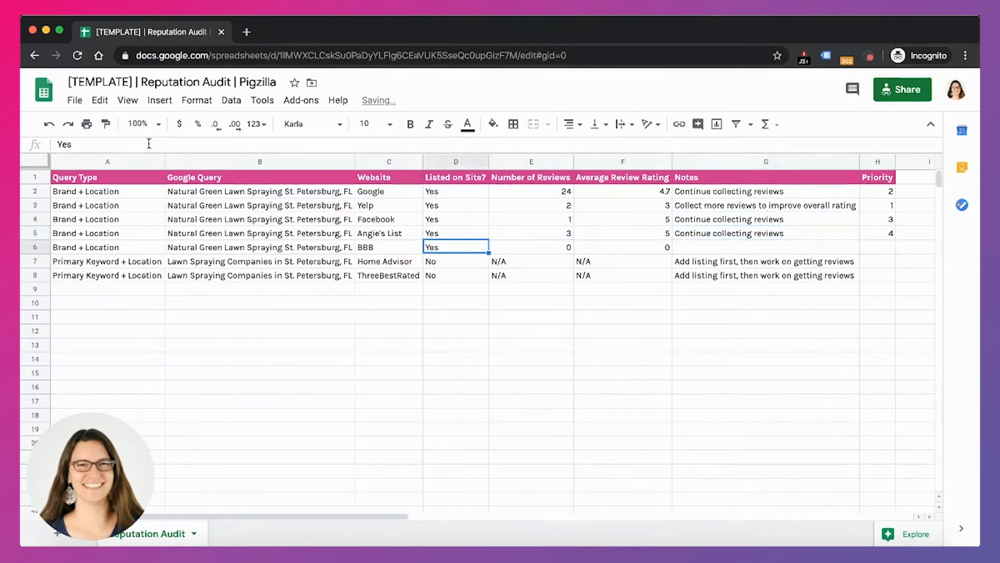
key(Left)
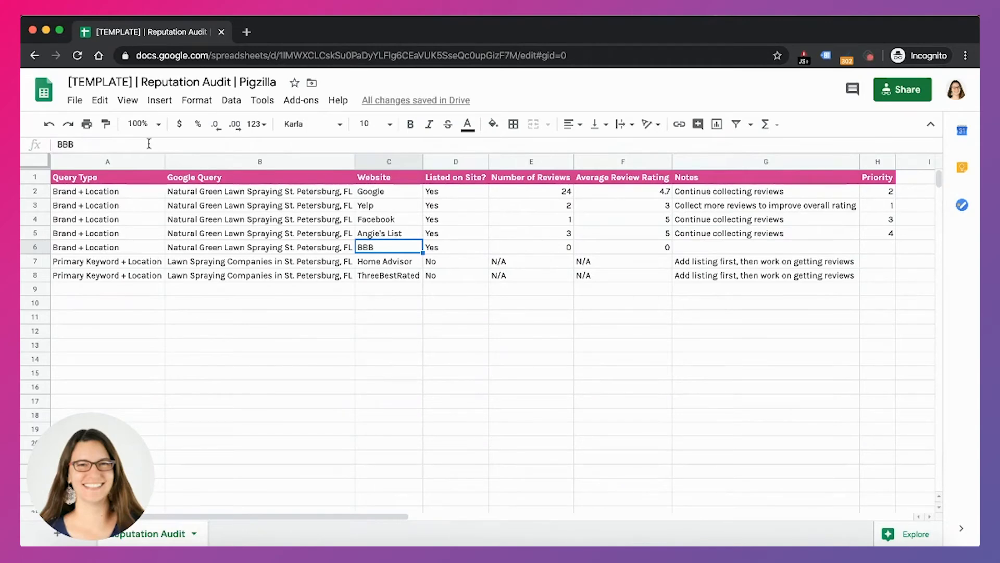
key(Right)
key(Right)
key(Right)
key(Right)
key(Right)
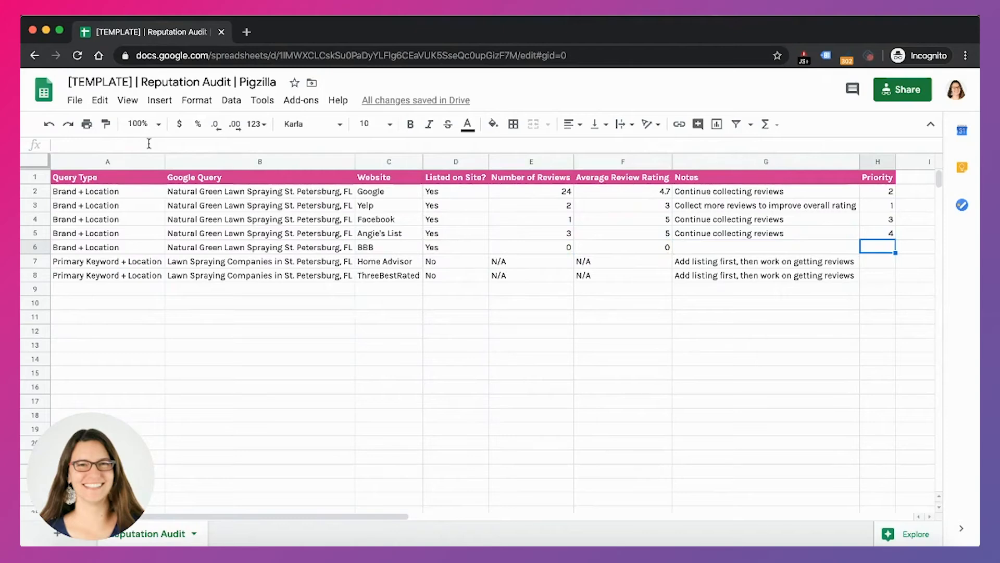
key(Up)
text(5)
key(Return)
text(4)
Enter the note "Start collection reviews" in the BBB row
key(Left)
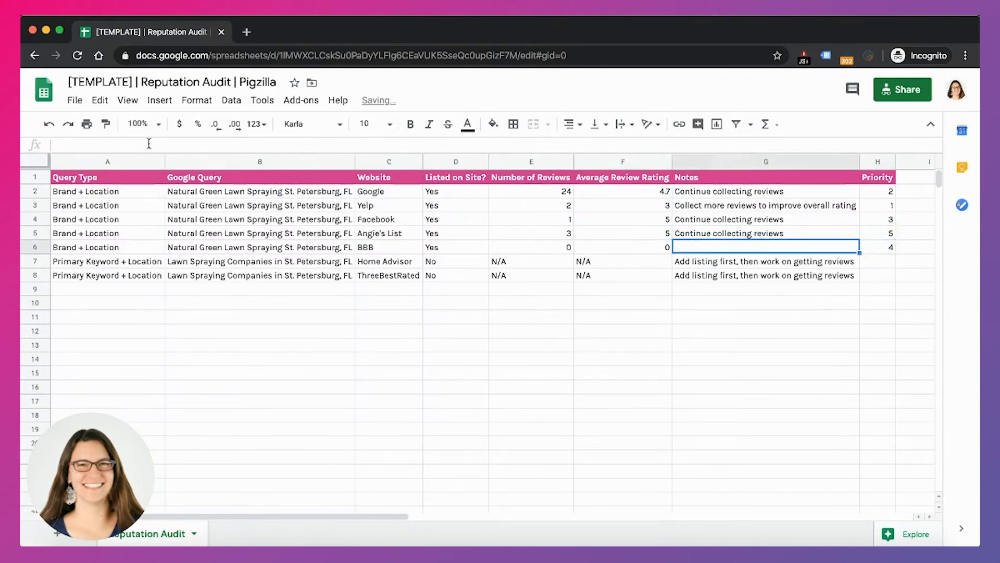
text(Start c)
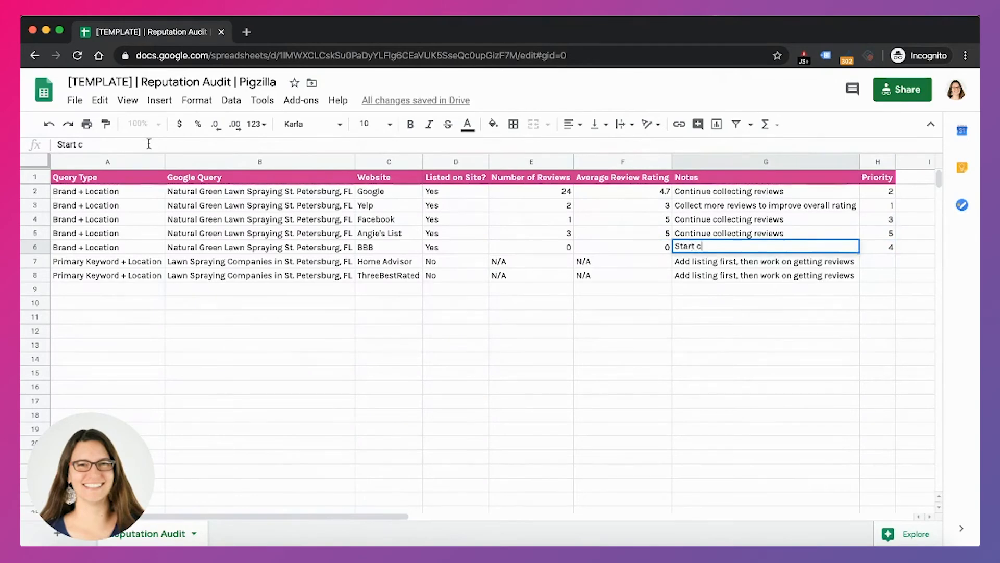
text(ollection reviews)
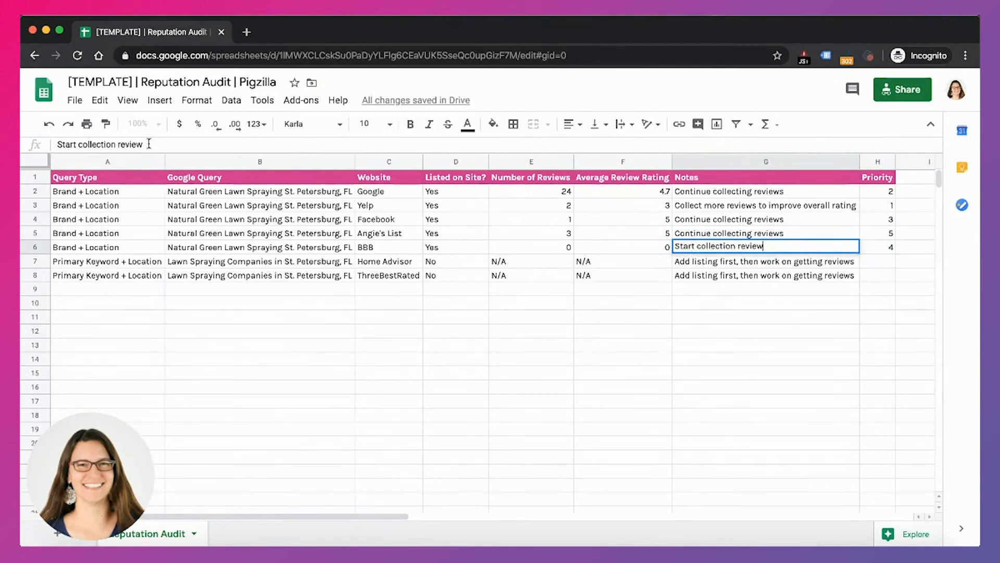
key(Return)
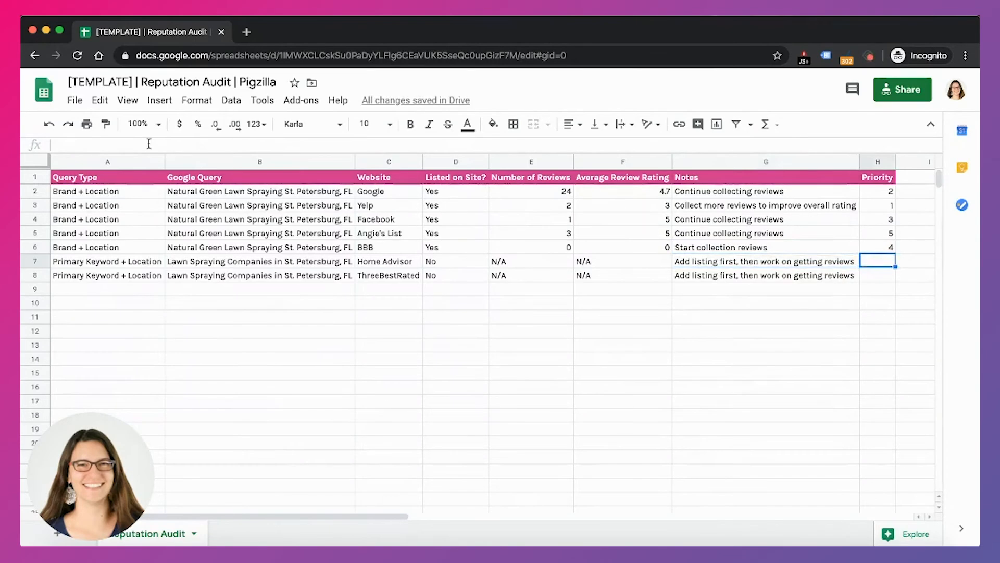
Assign priority 6 to the Home Advisor row and priority 7 to the ThreeBestRated row
text(6)
key(Return)
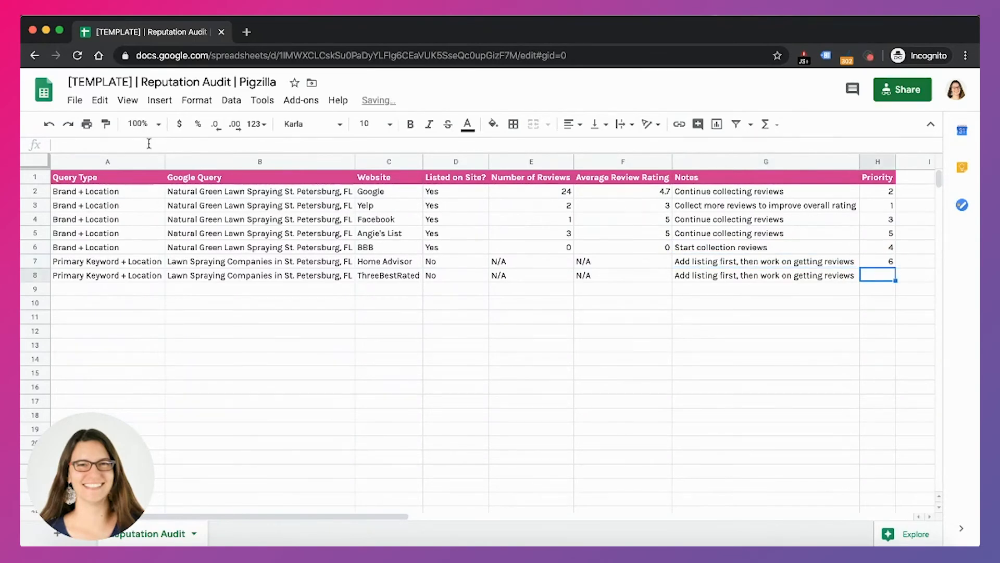
text(7)
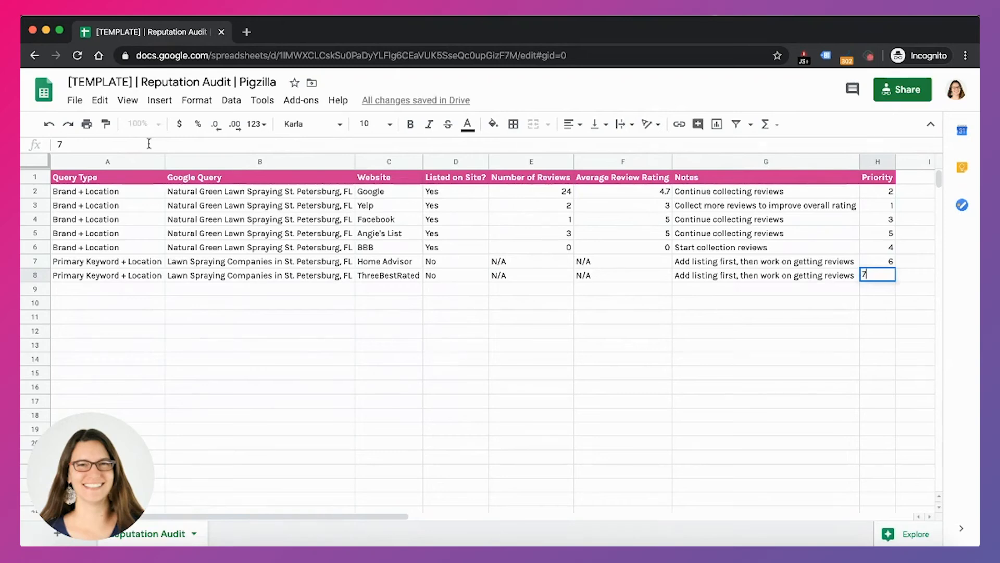
key(Return)
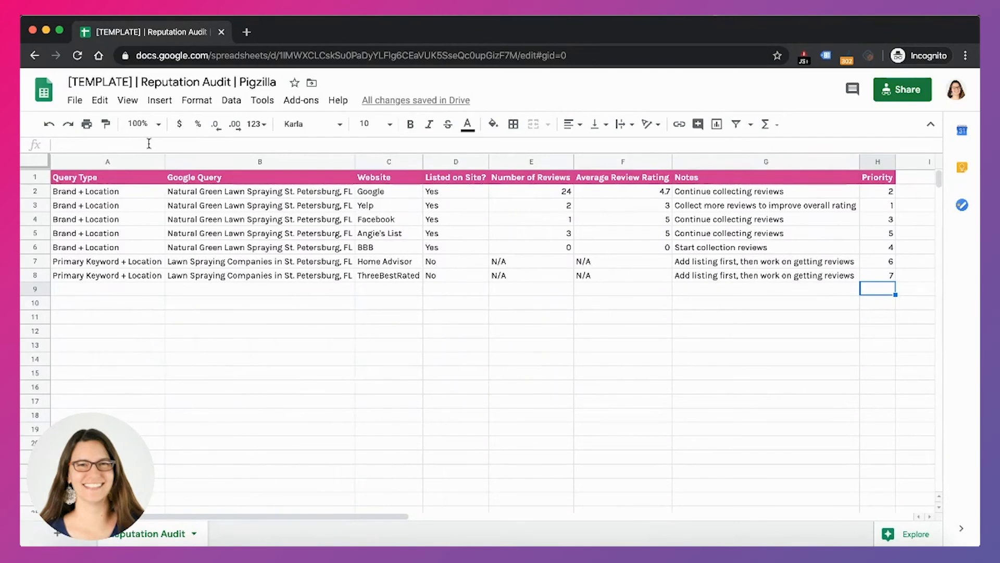
click(381, 193)
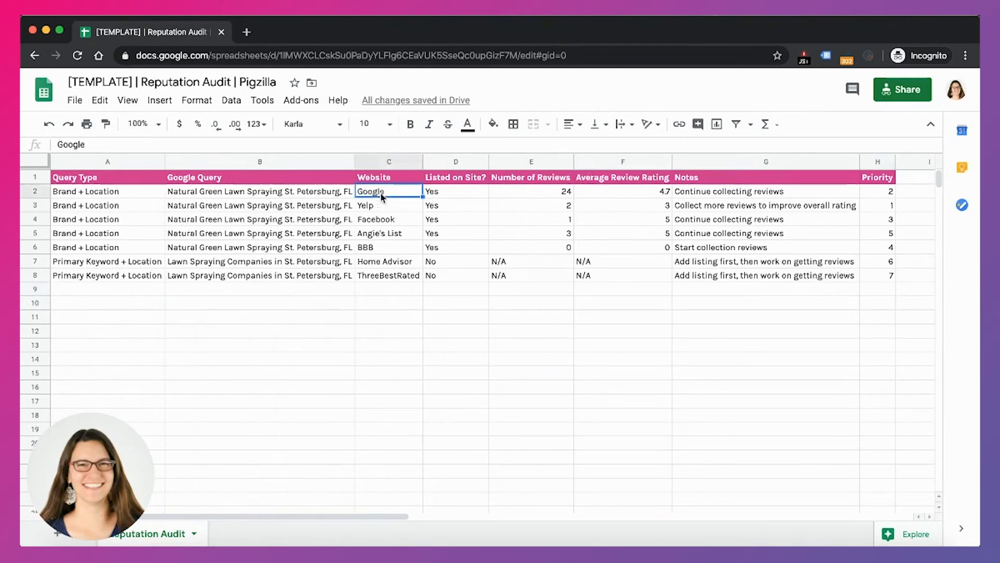
click(383, 225)
click(387, 208)
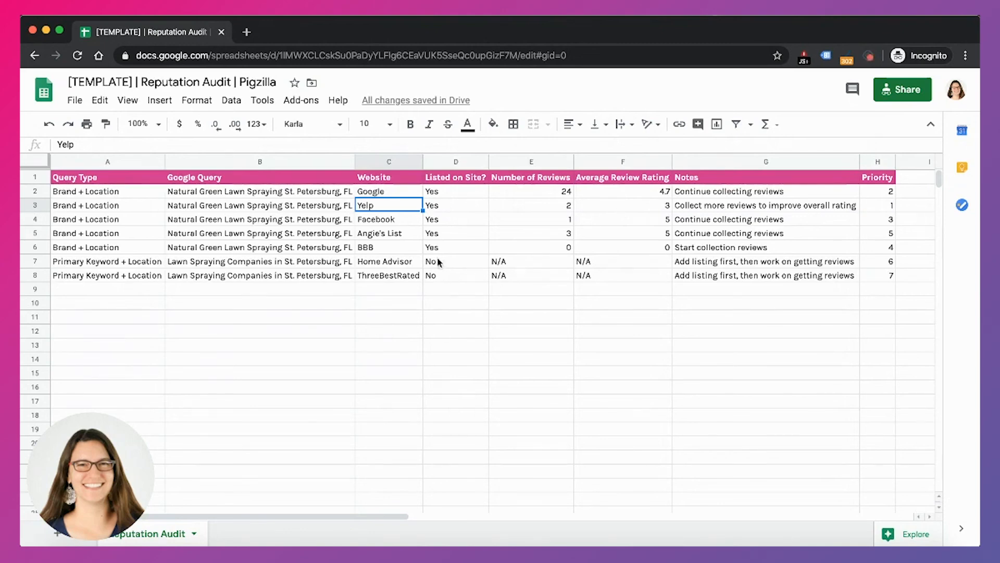
click(401, 191)
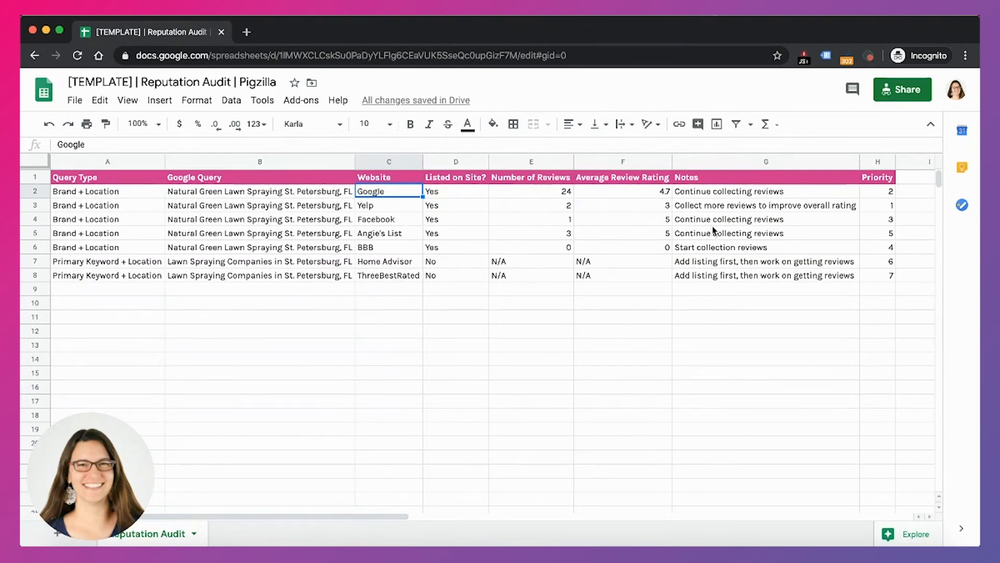
click(691, 316)
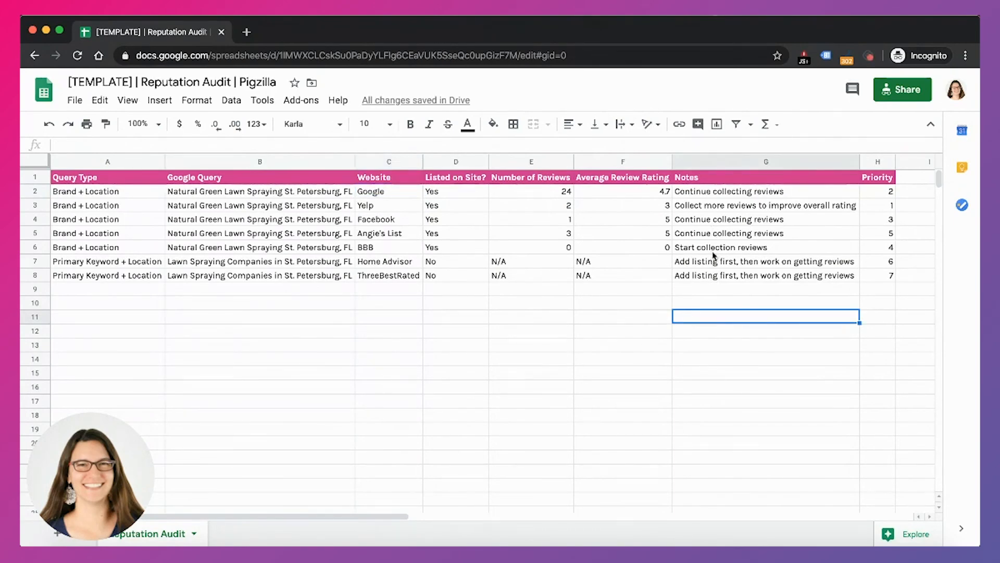